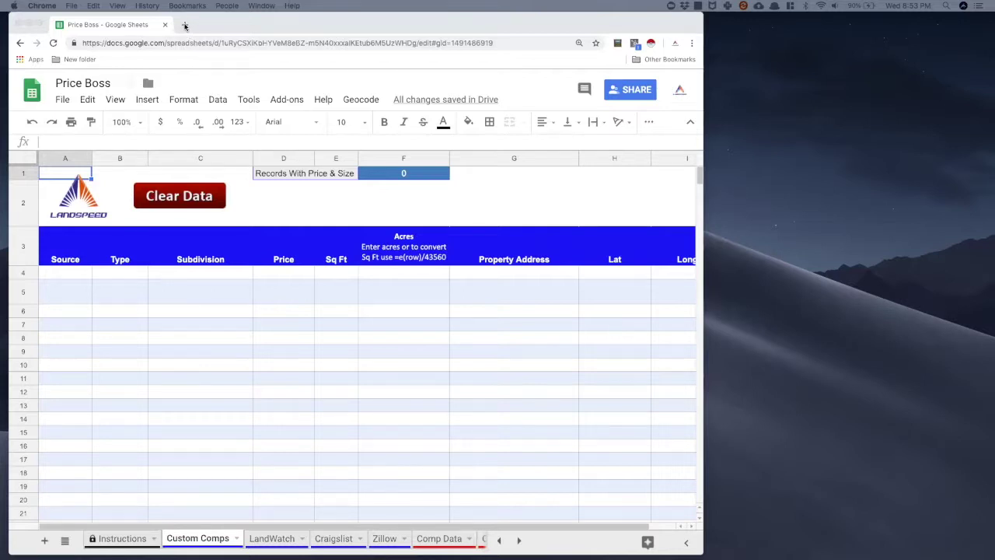
Open a new browser tab, leaving the Price Boss Custom Comps sheet empty
left_click(185, 25)
Go to redfin.com in the new tab
type("redfin.")
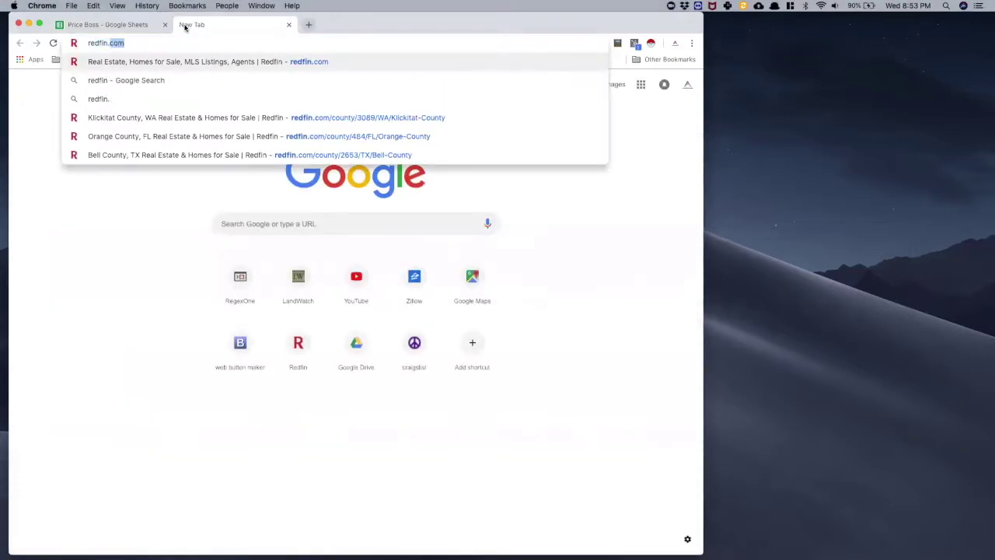
key("Return")
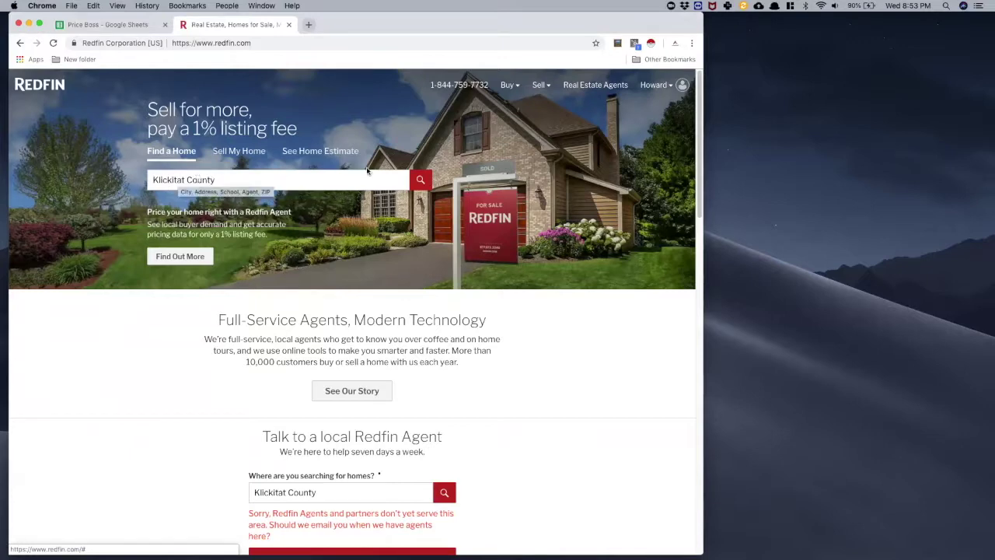
Search Klickitat County and cap the maximum price at $50k in More Filters
left_click(420, 180)
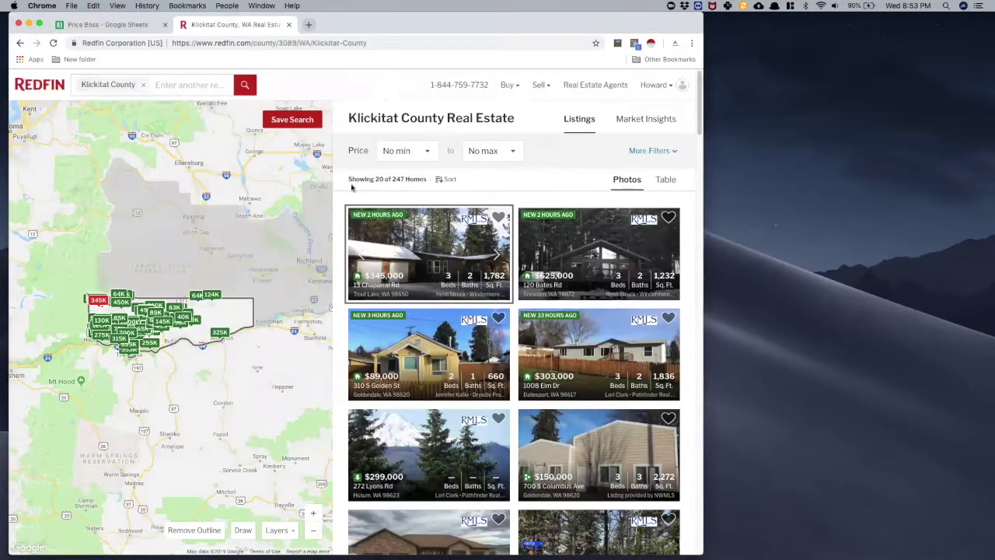
left_click(643, 152)
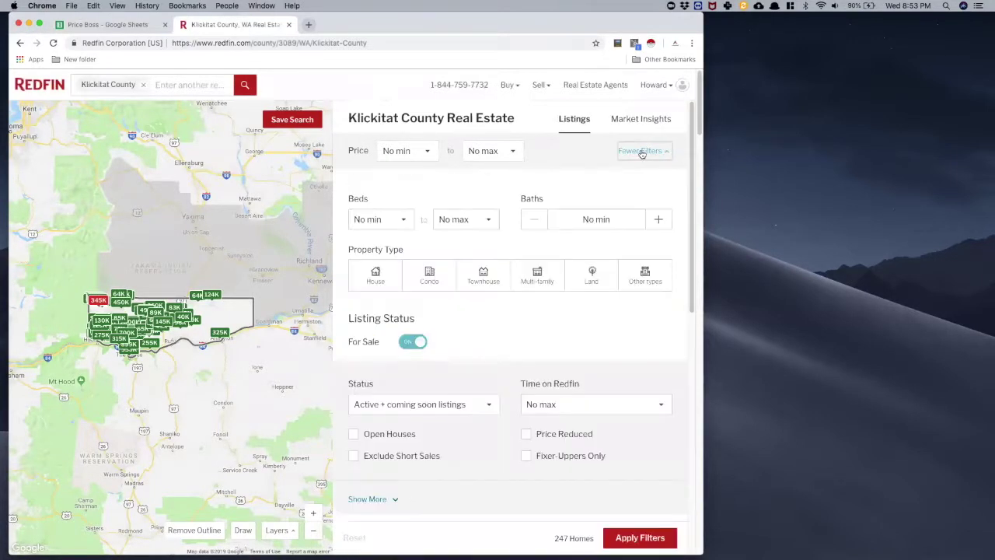
left_click(424, 156)
left_click(409, 176)
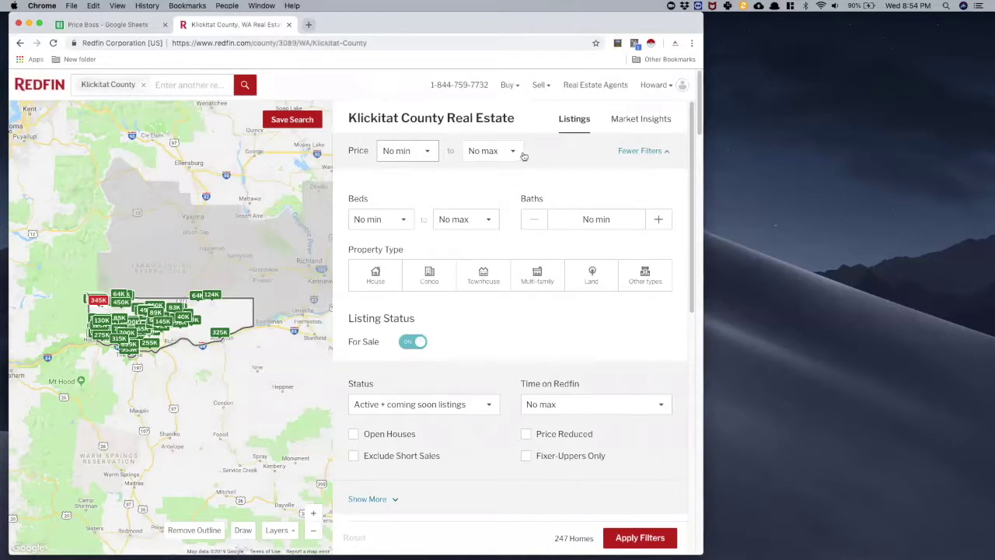
left_click(507, 154)
left_click(485, 196)
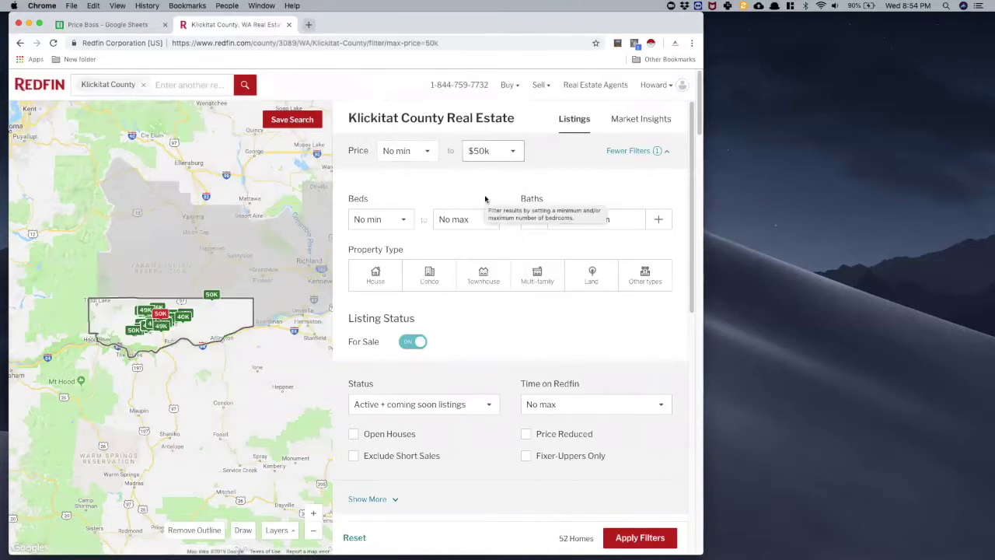
Limit results to Land sold in the last 3 months and apply the filters
left_click(592, 276)
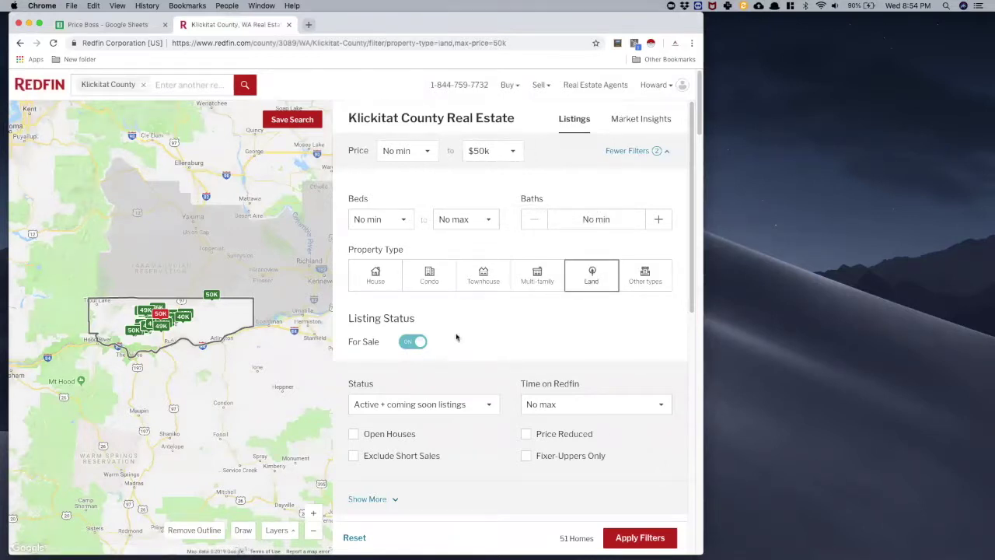
left_click(410, 342)
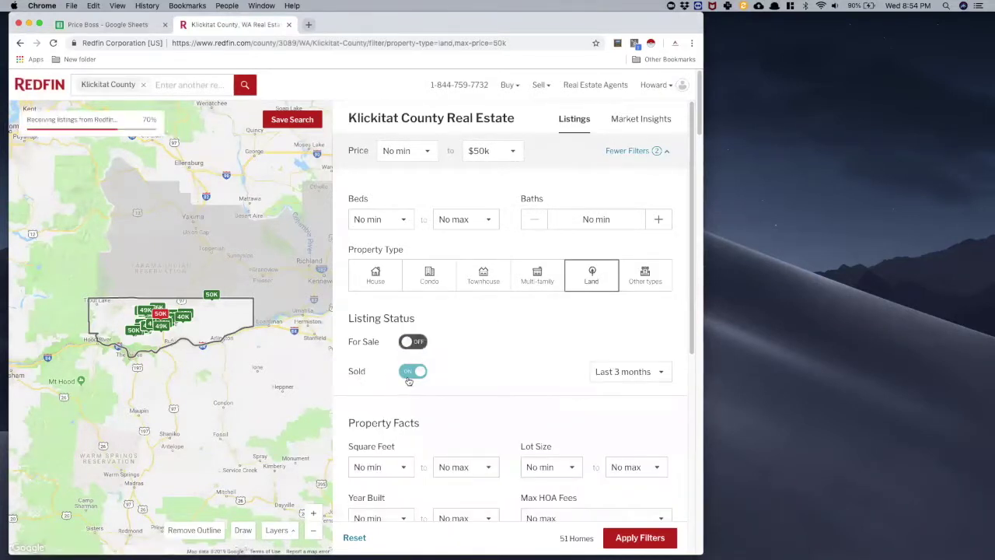
left_click(659, 372)
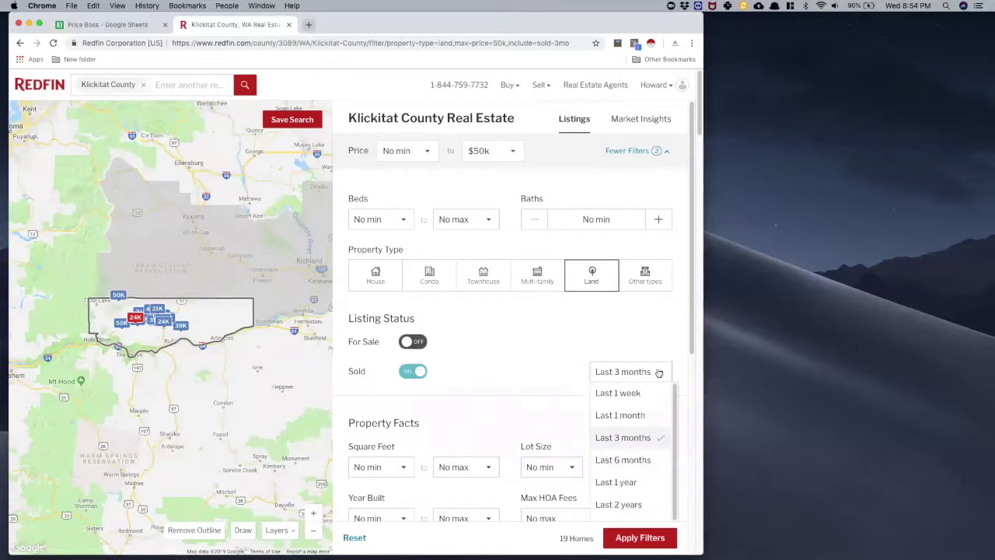
left_click(645, 439)
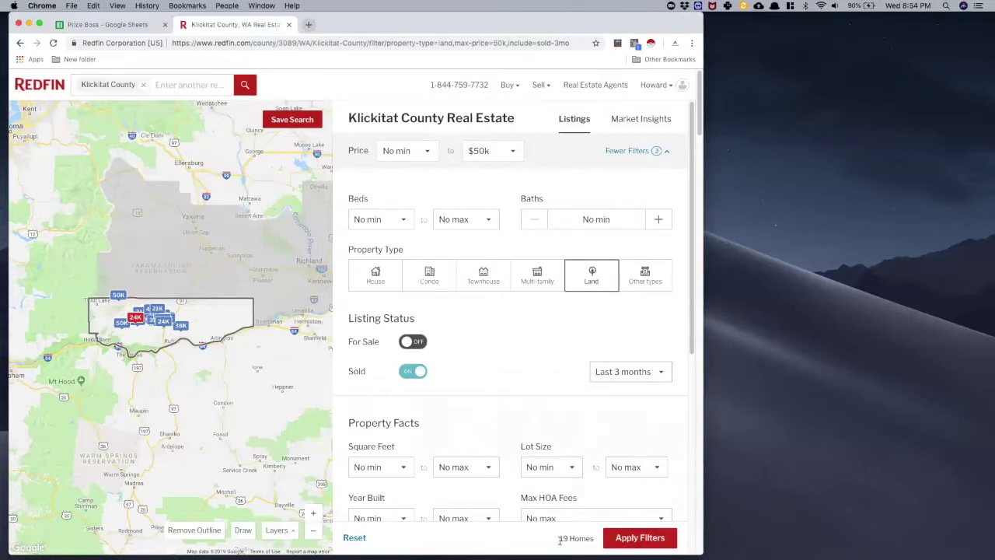
left_click(642, 538)
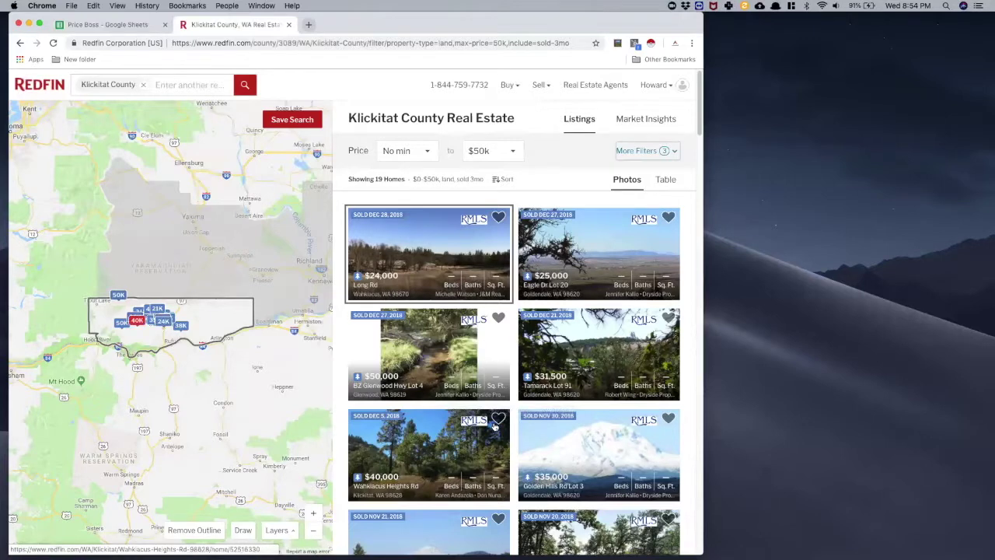
Download all 19 sold land listings as a CSV and open it in Excel
scroll(491, 430, "down", 3)
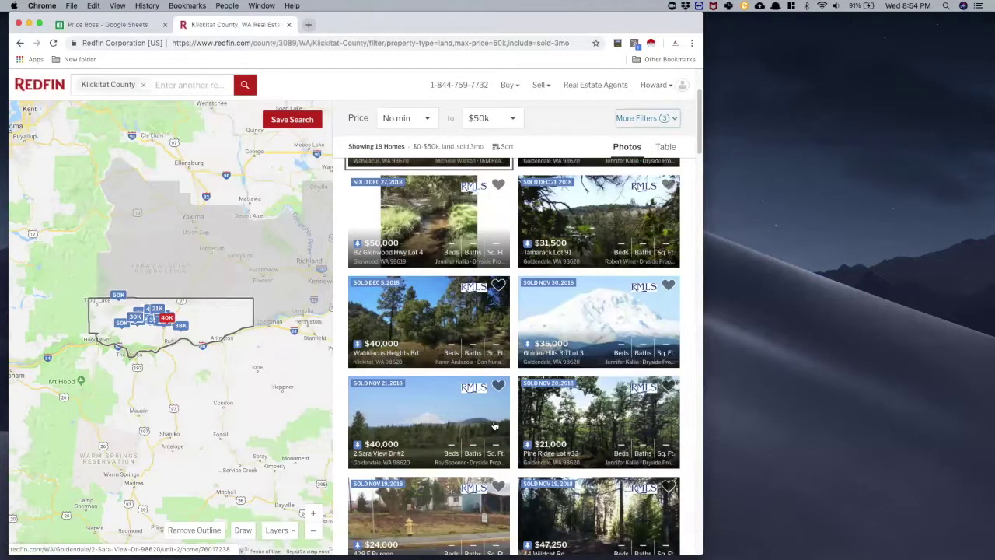
scroll(494, 426, "down", 3)
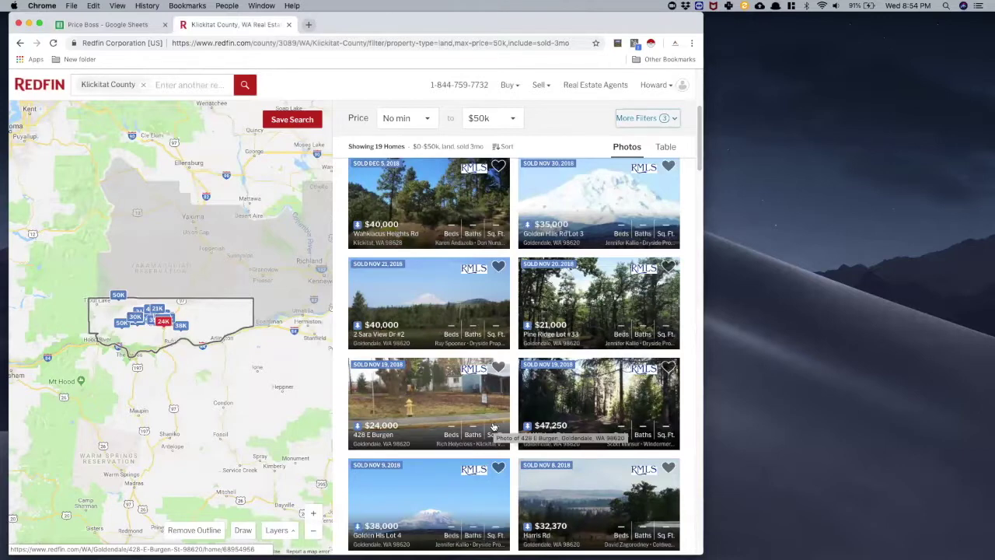
scroll(493, 426, "down", 5)
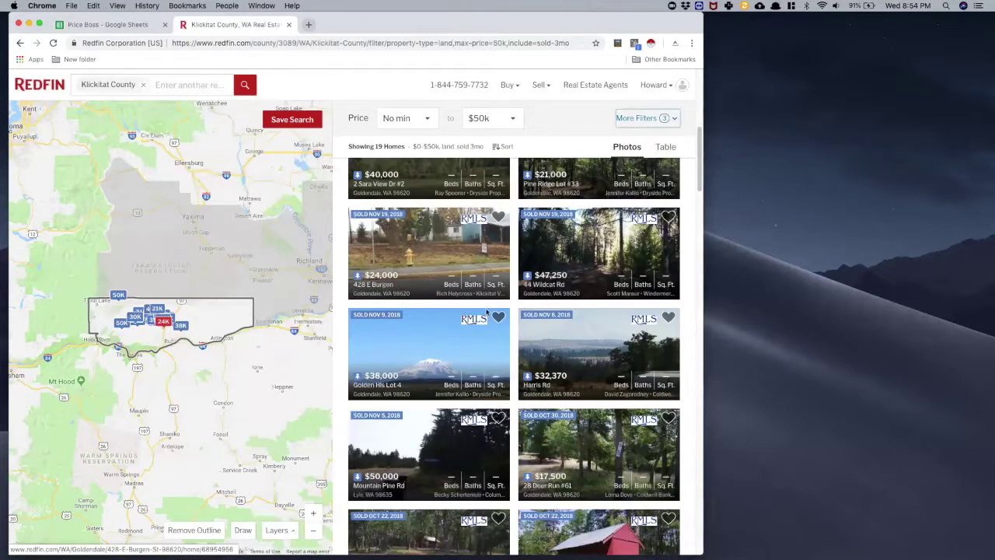
scroll(494, 350, "down", 10)
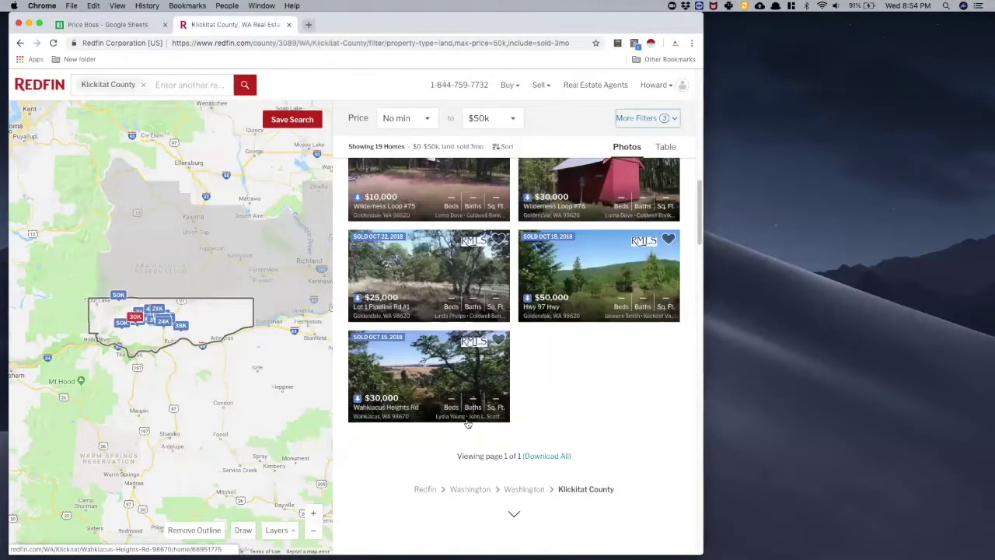
left_click(547, 457)
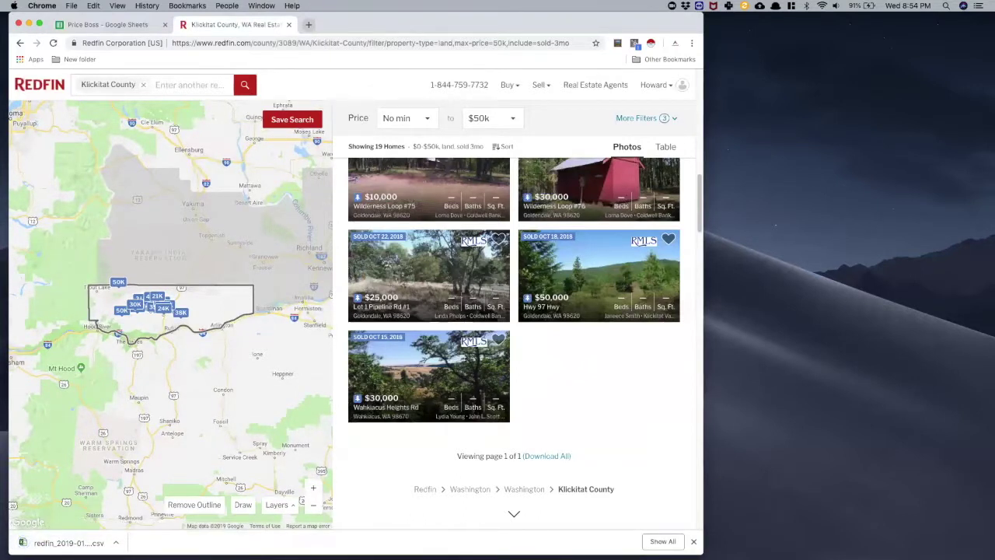
left_click(62, 543)
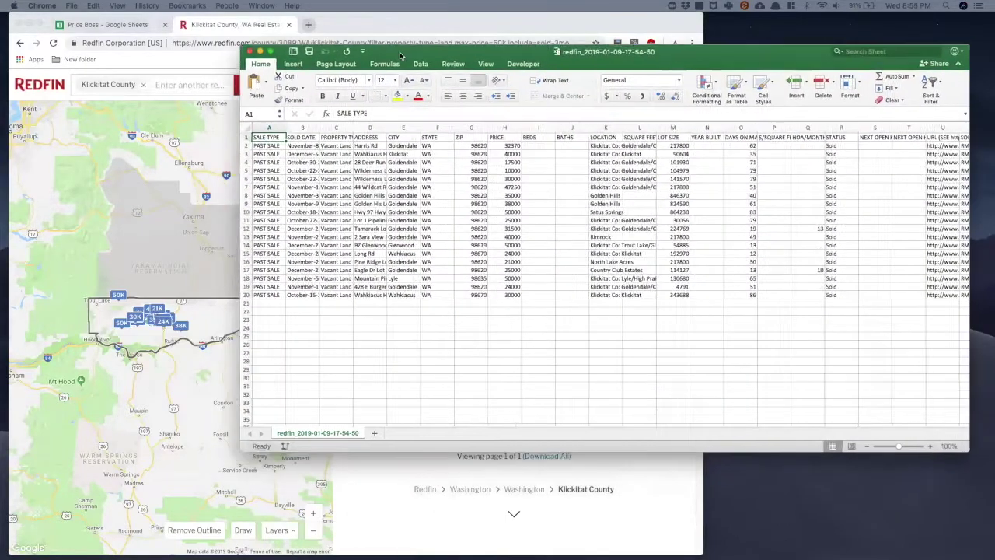
left_click_drag(387, 67, 408, 78)
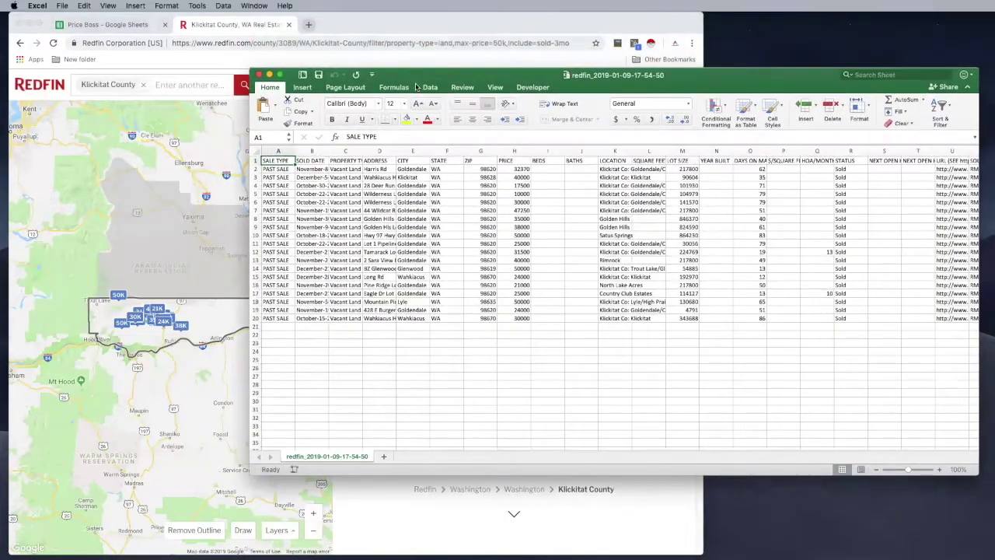
left_click(102, 25)
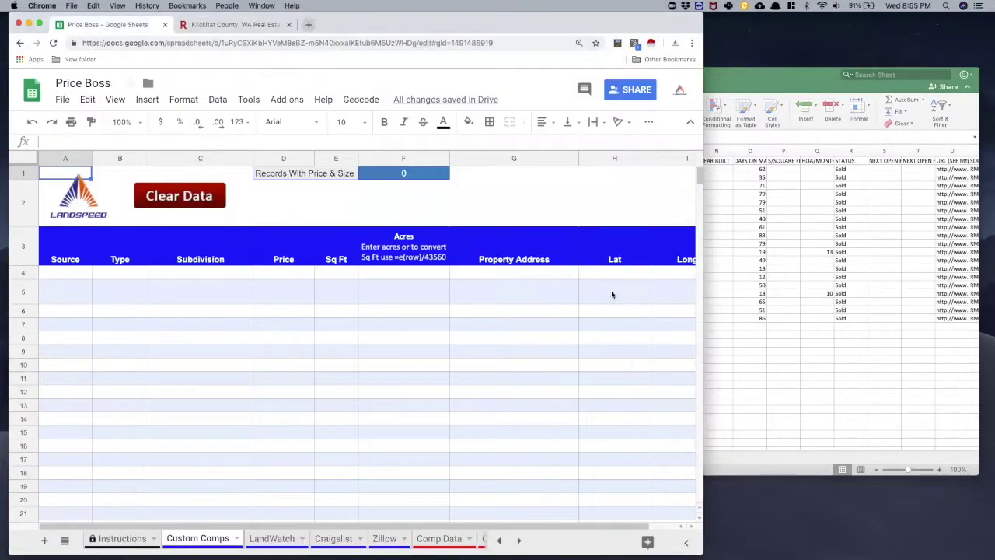
left_click(813, 299)
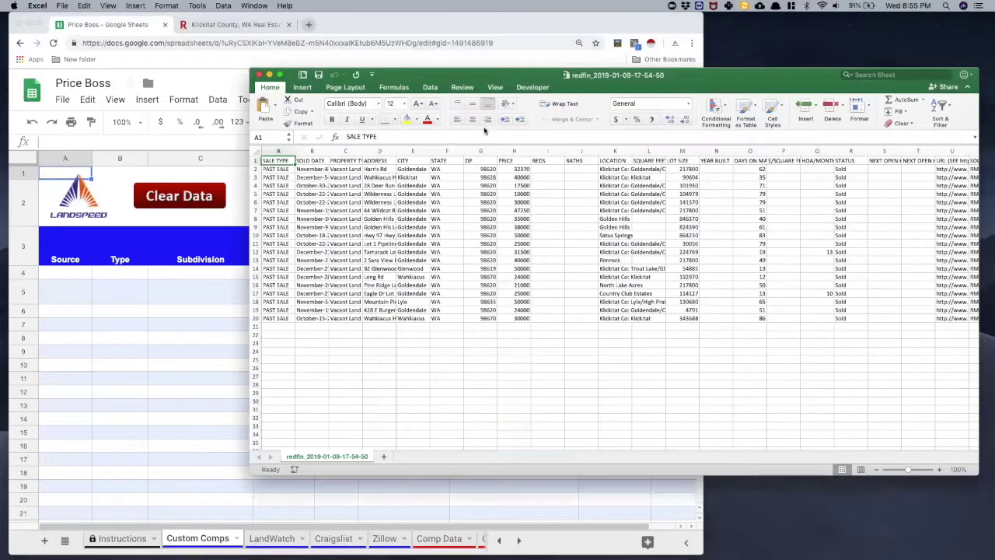
left_click(187, 317)
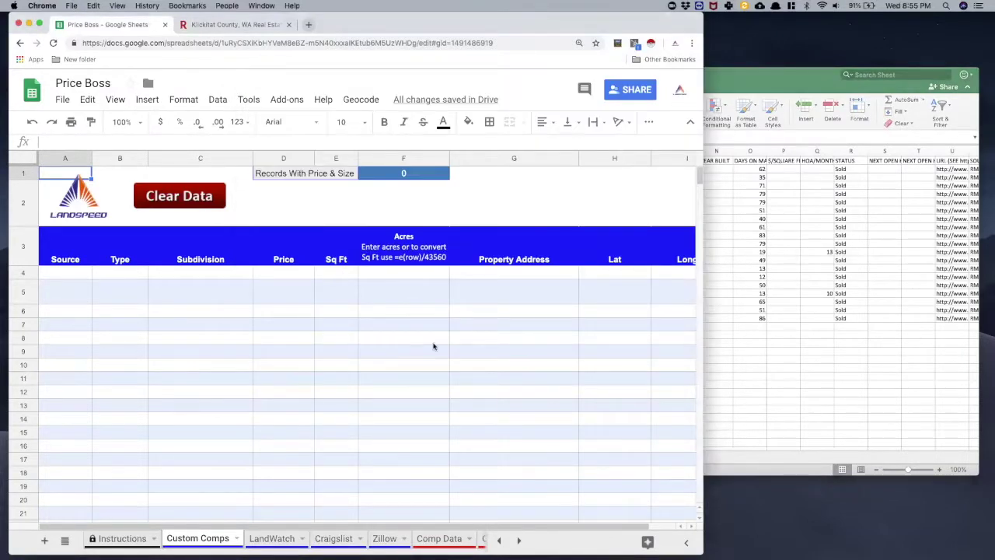
left_click(817, 360)
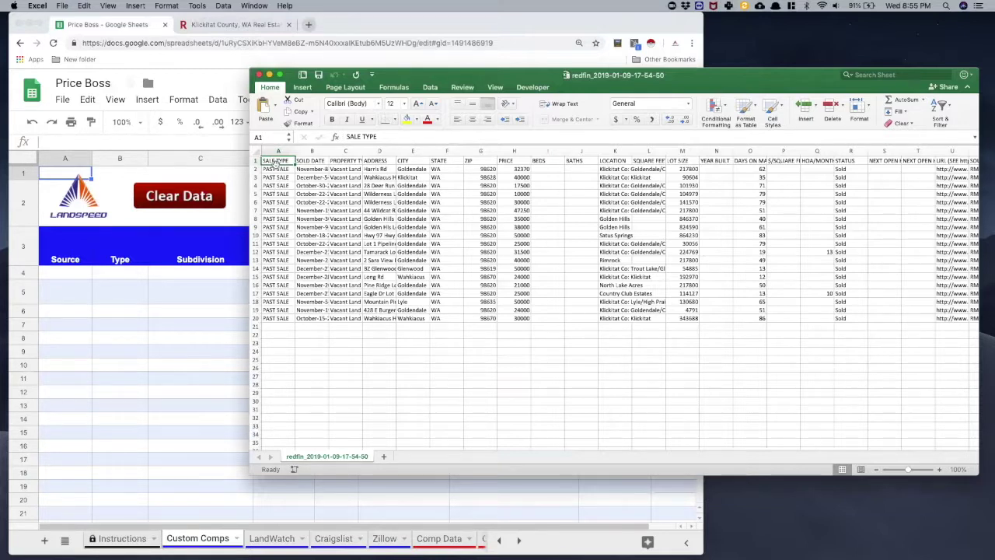
Head columns A and B 'Source' and 'Type', with row 2 set to Redfin and Sold
type("Source")
key("Return")
type("R")
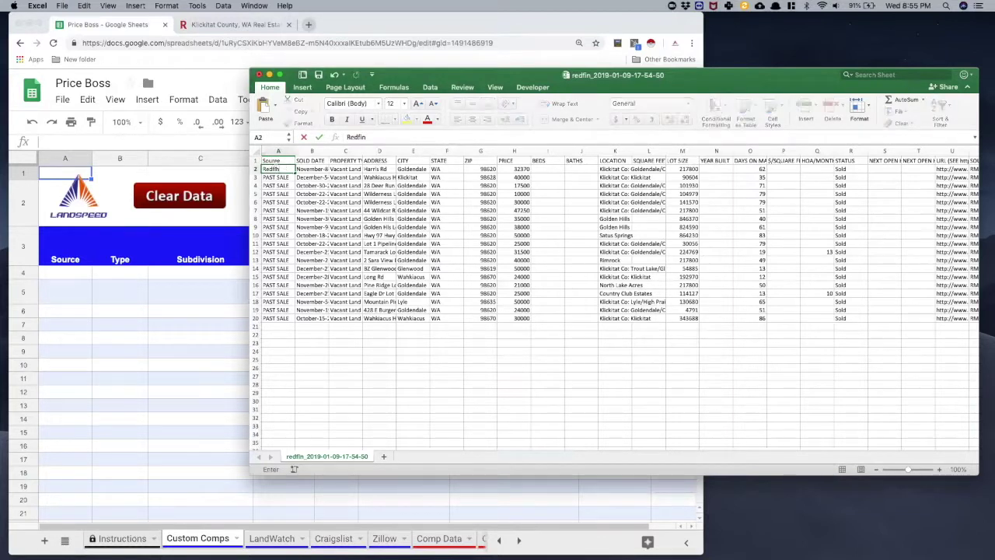
type("edfin")
key("Return")
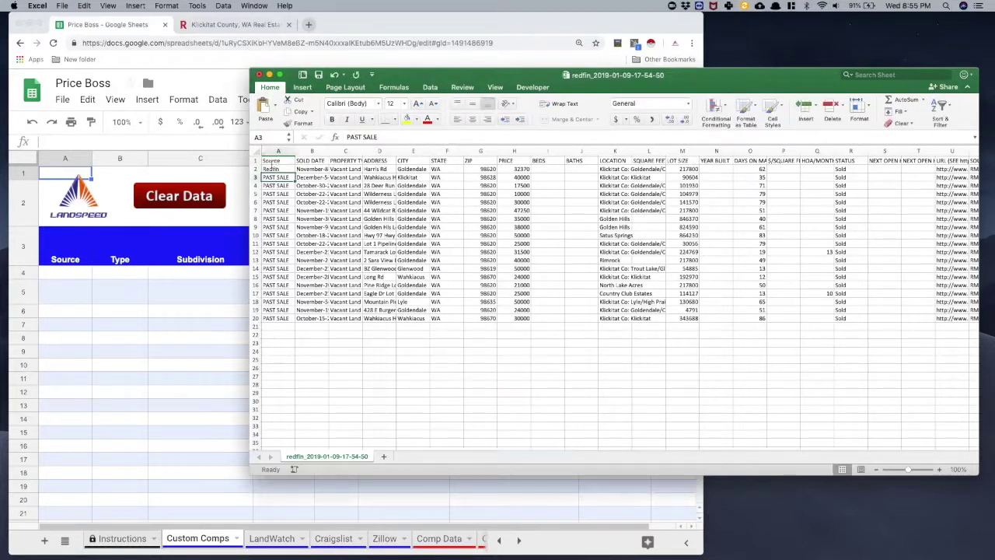
left_click(310, 160)
type("Type")
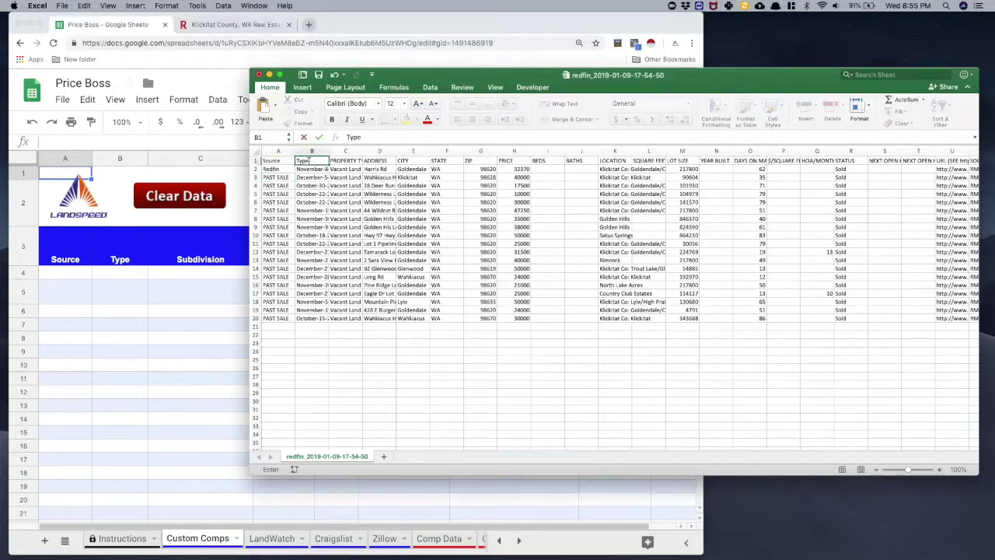
key("Return")
type("So")
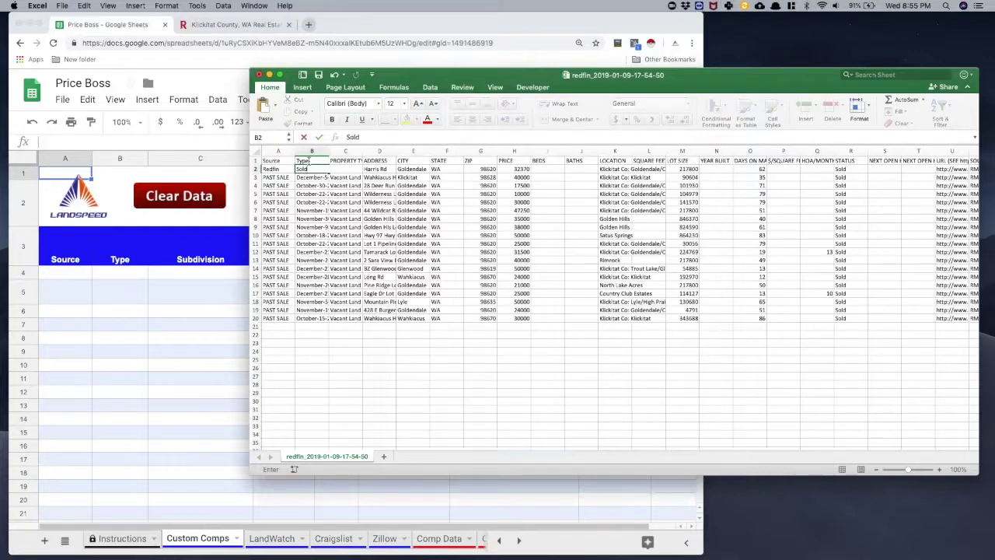
type("ld")
key("Tab")
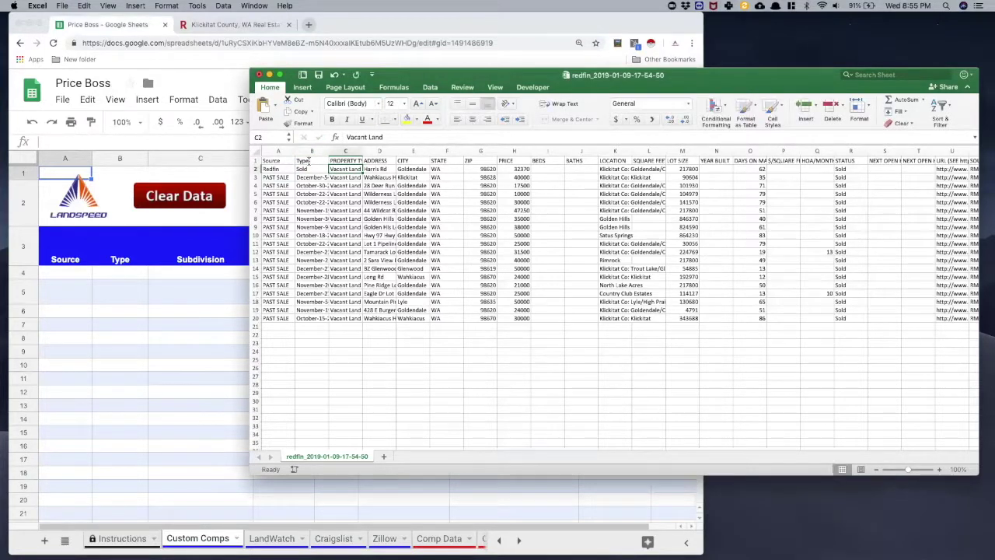
Insert a wide blank column C before PROPERTY TYPE and widen the LOCATION column
left_click(346, 152)
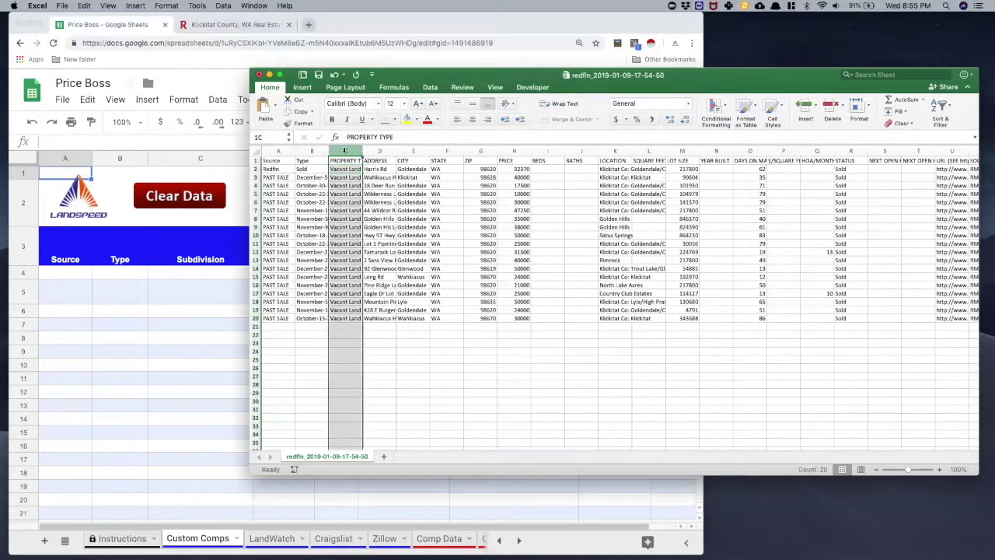
right_click(347, 153)
left_click(367, 201)
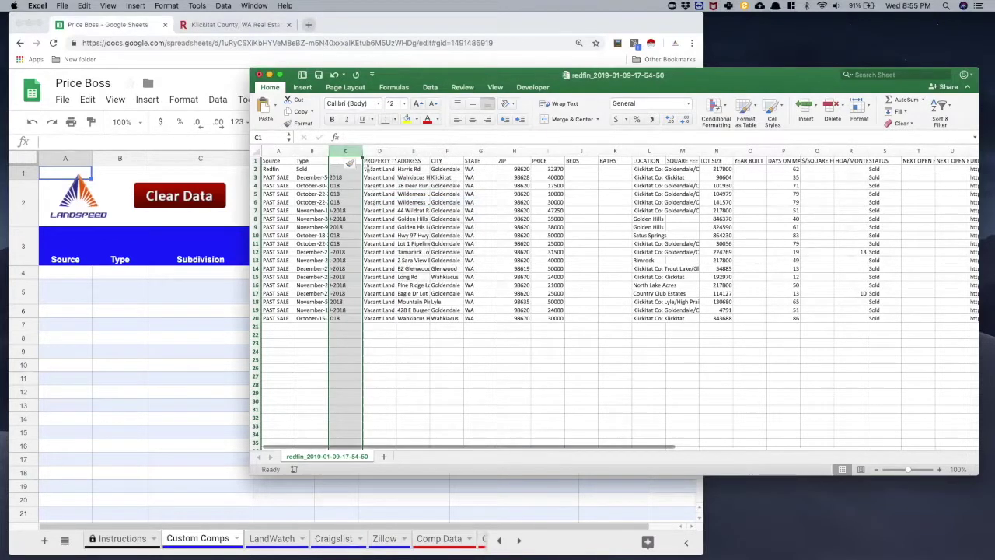
left_click_drag(359, 150, 391, 150)
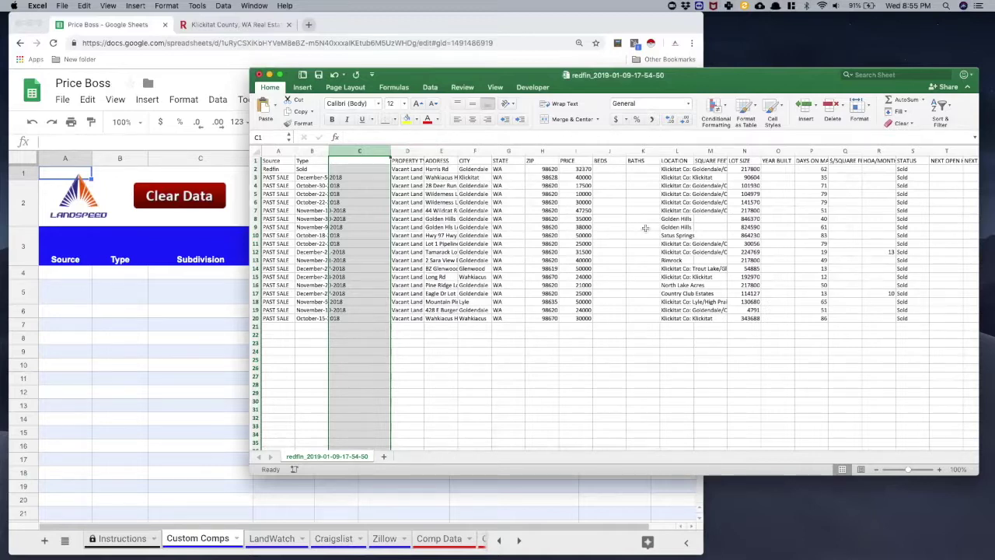
left_click_drag(694, 150, 739, 151)
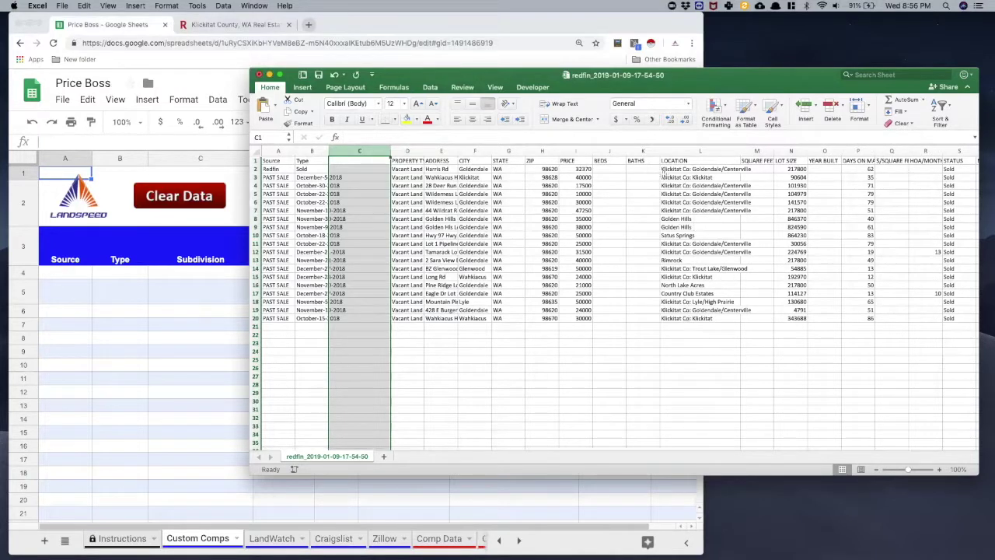
Copy the LOCATION column into column C and head it 'Subdivision'
left_click(676, 152)
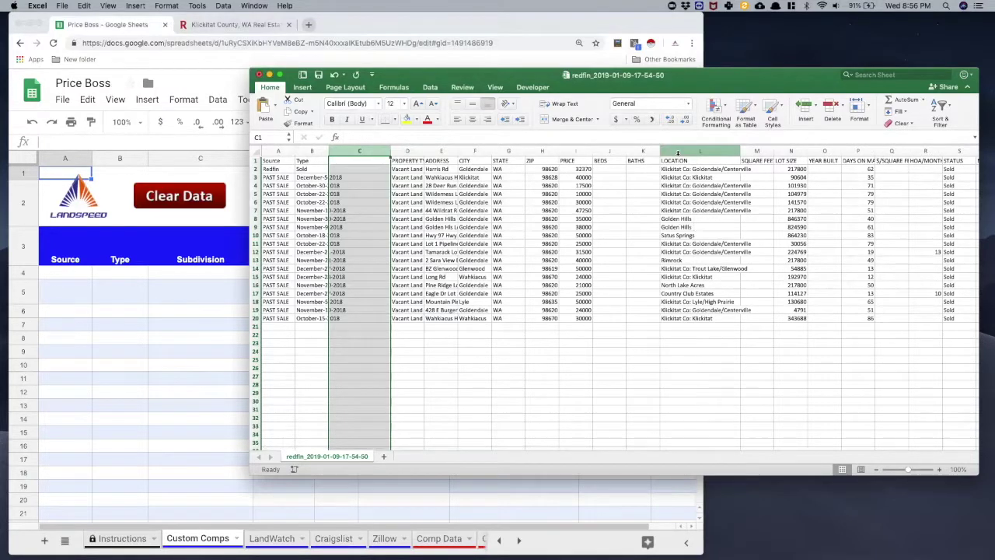
left_click(676, 152)
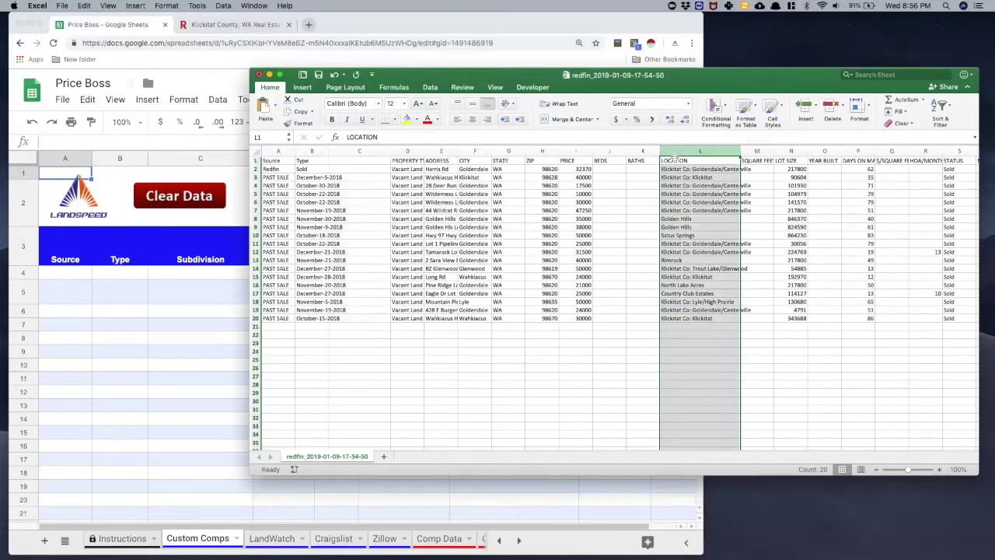
key("super+c")
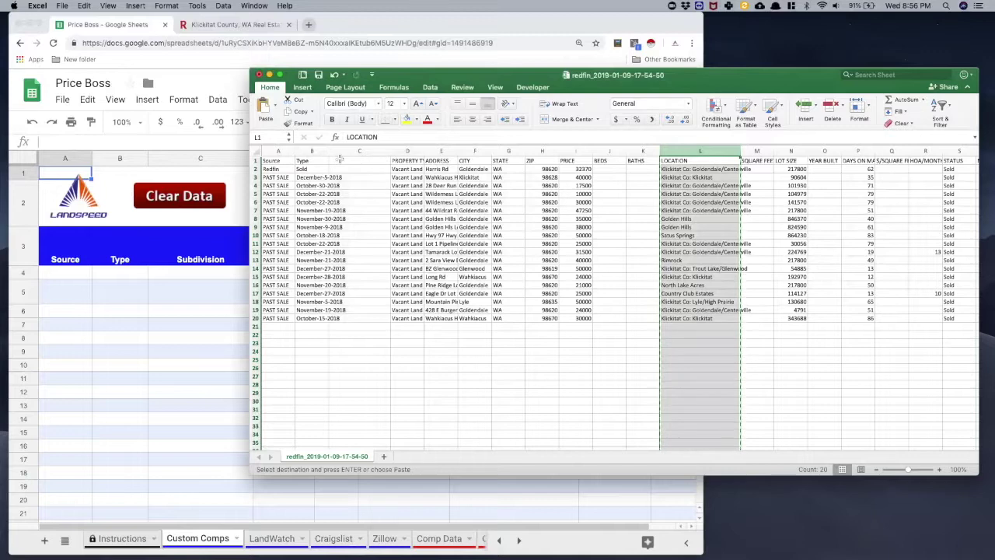
left_click(340, 160)
key("super+v")
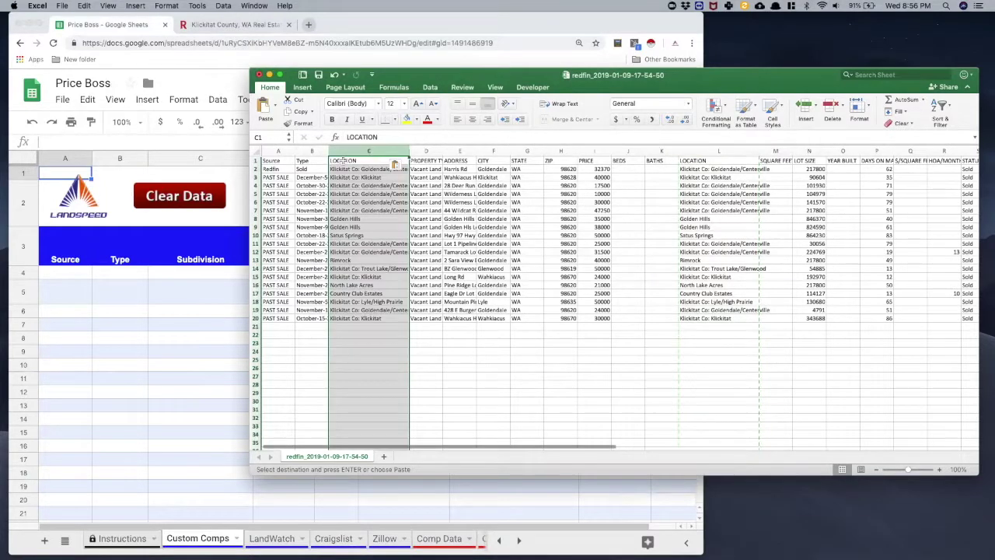
type("Su")
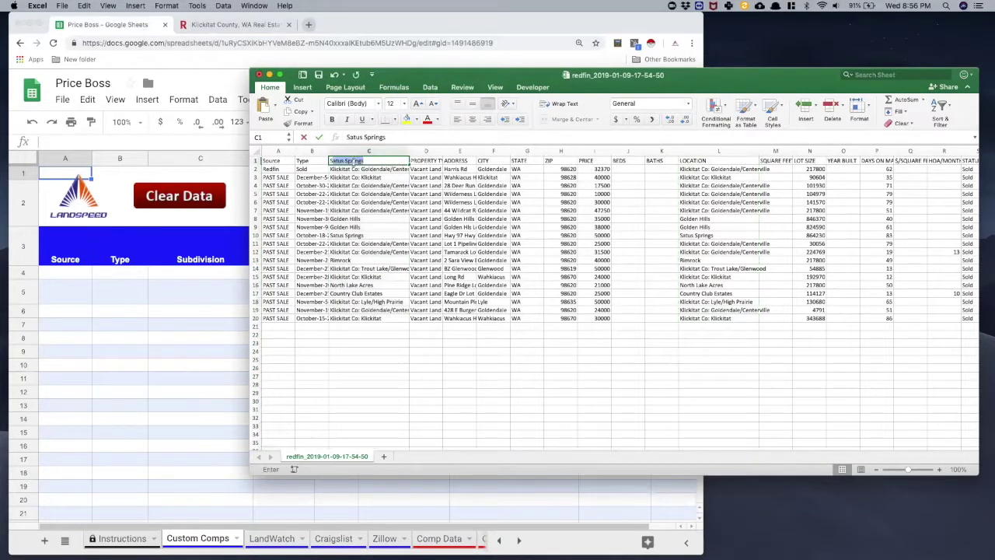
type("bdivision")
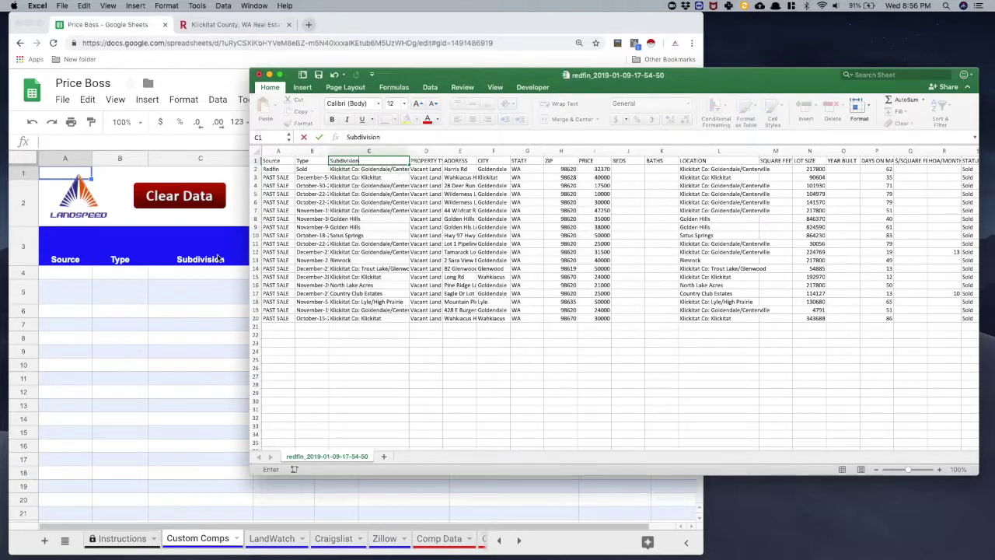
left_click(194, 309)
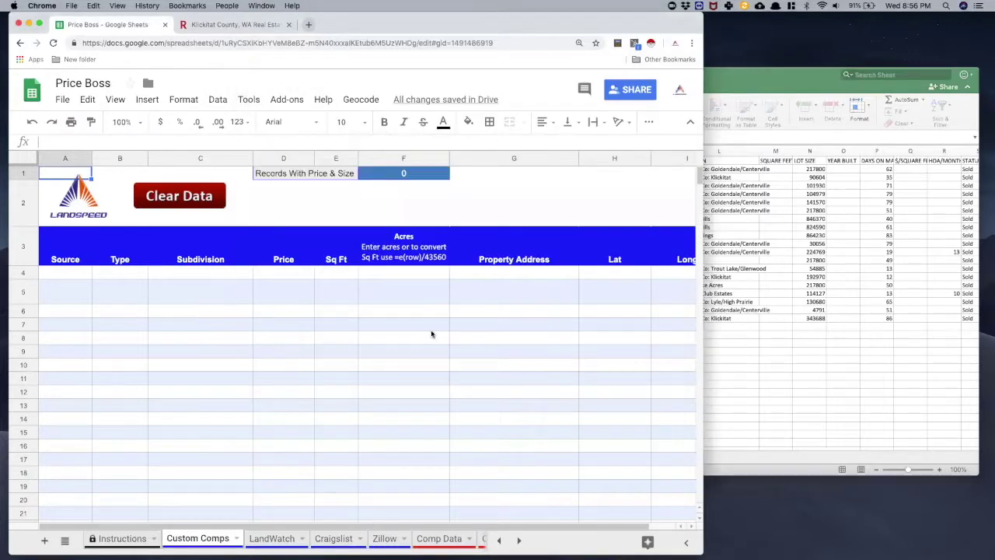
left_click(804, 386)
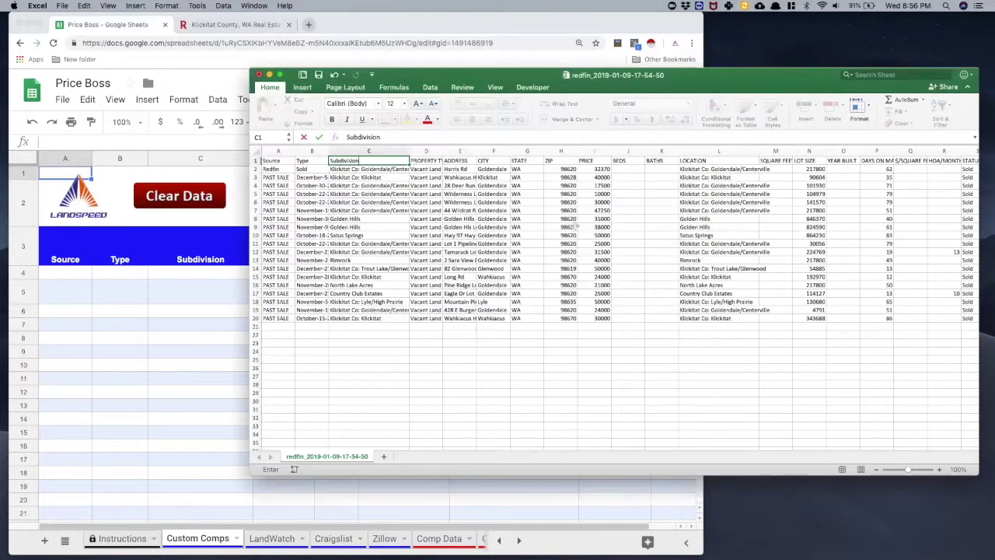
Insert a new column D and paste the PRICE column data into it
right_click(428, 151)
left_click(456, 200)
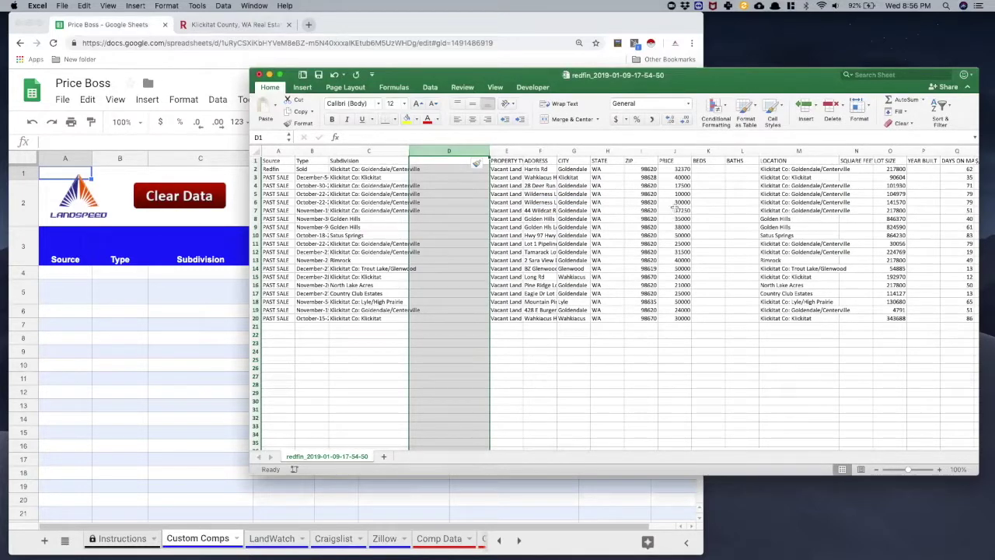
left_click(674, 152)
right_click(676, 153)
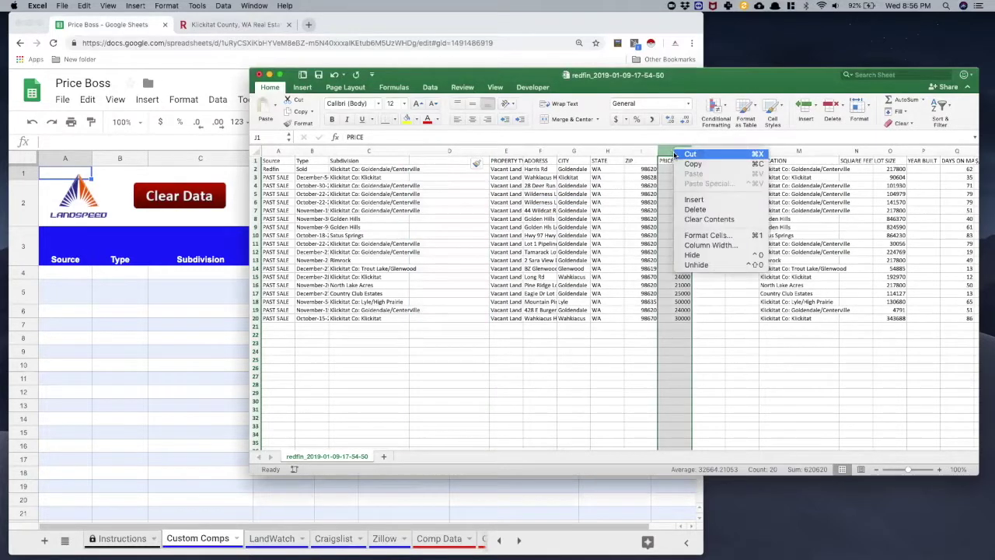
left_click(693, 164)
left_click(434, 160)
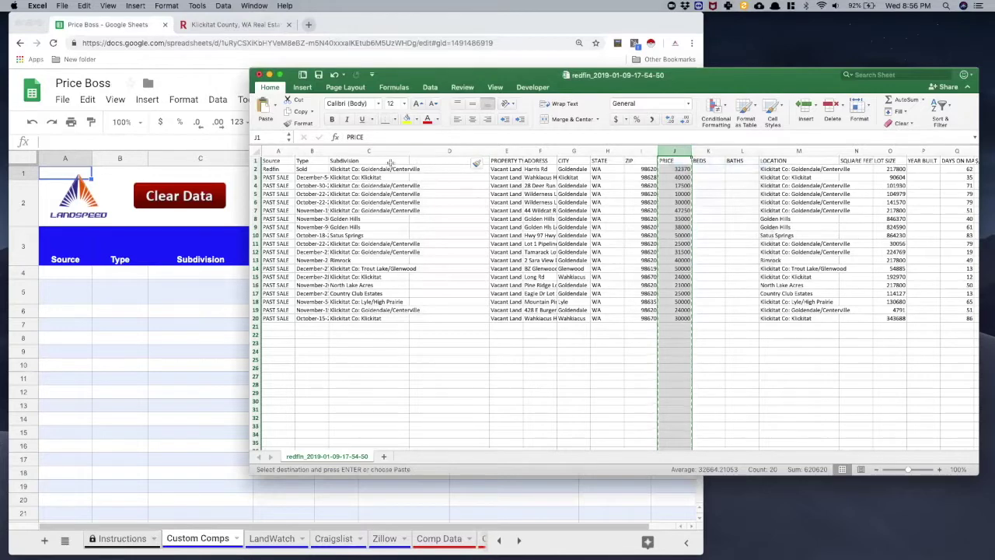
right_click(440, 161)
left_click(456, 185)
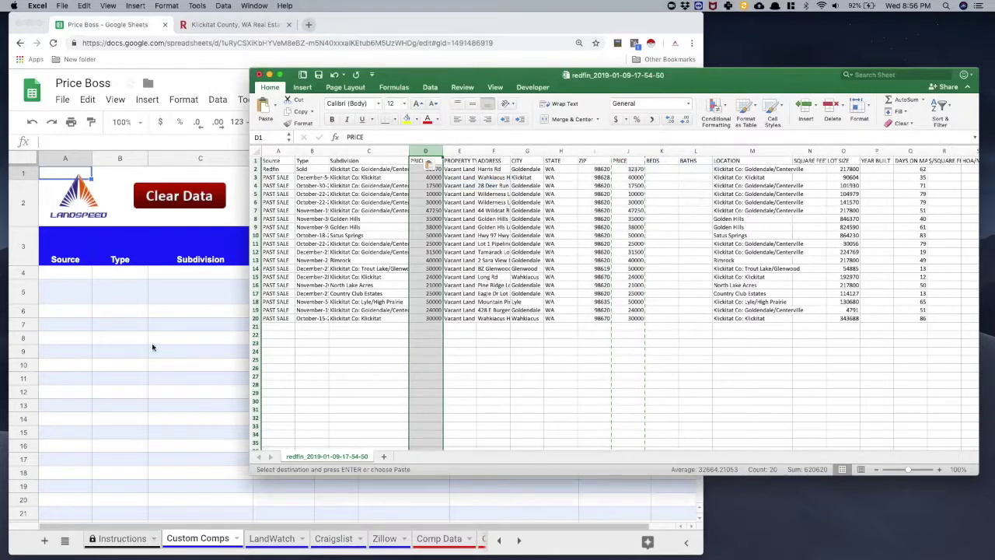
left_click(209, 308)
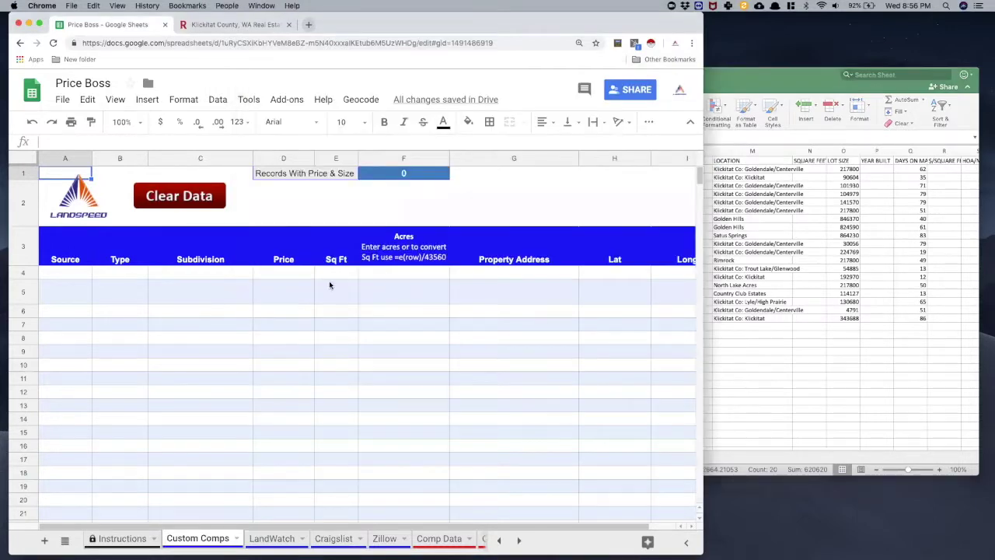
left_click(787, 351)
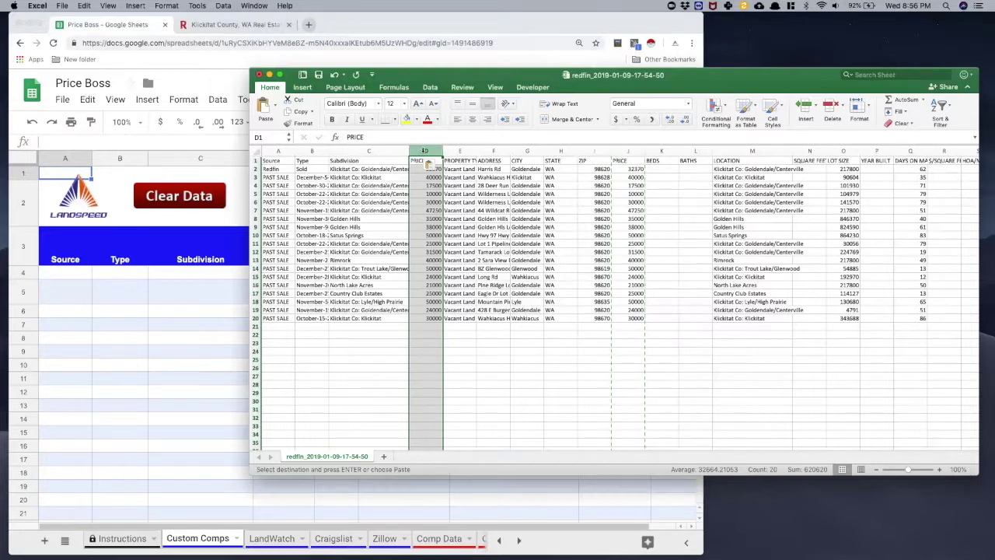
Insert three blank columns before PROPERTY TYPE and copy LOT SIZE into column E
left_click(465, 151)
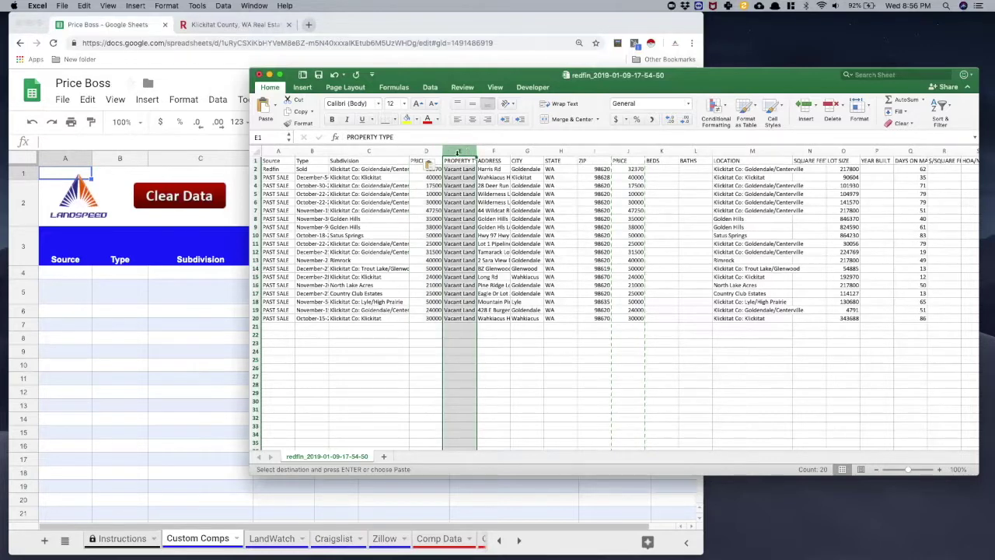
right_click(465, 151)
left_click(478, 199)
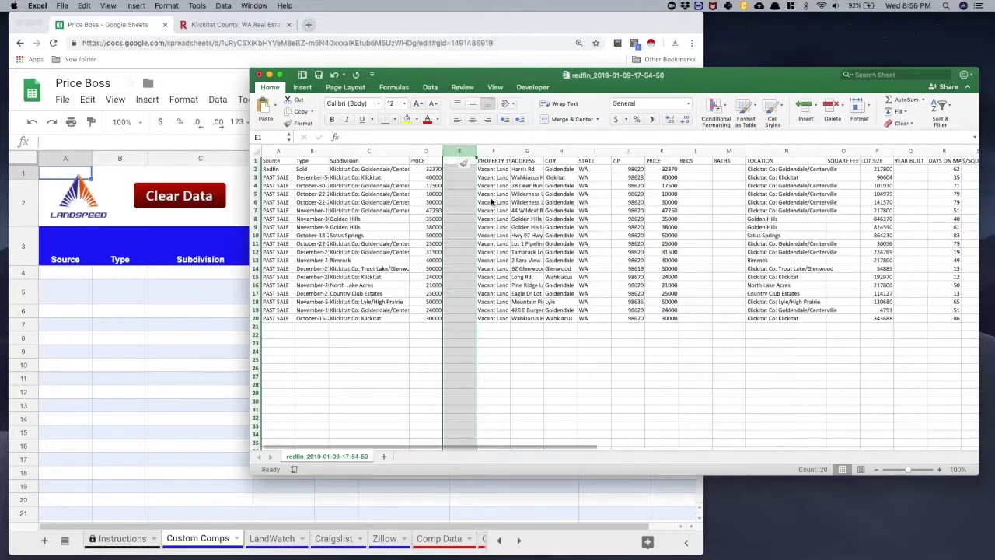
key("super+y")
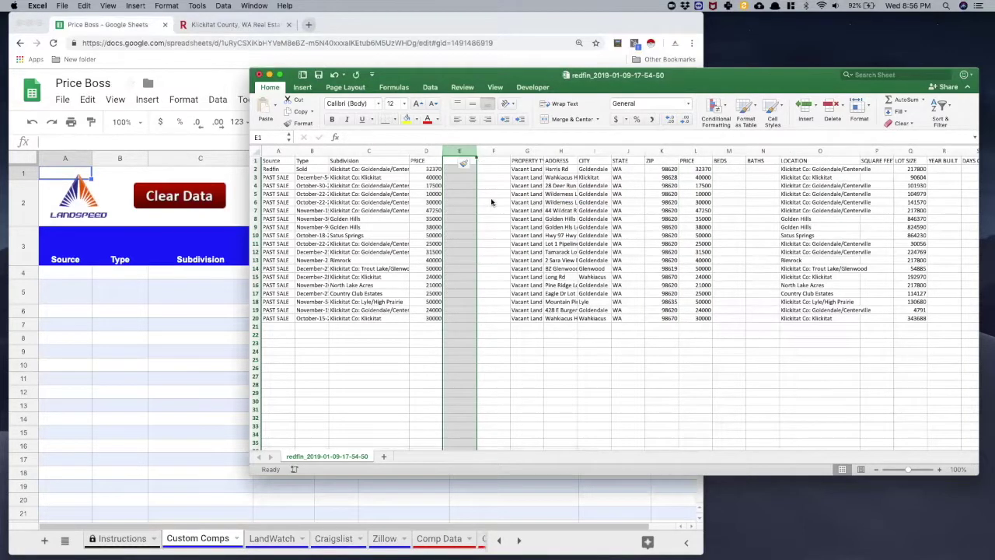
key("super+y")
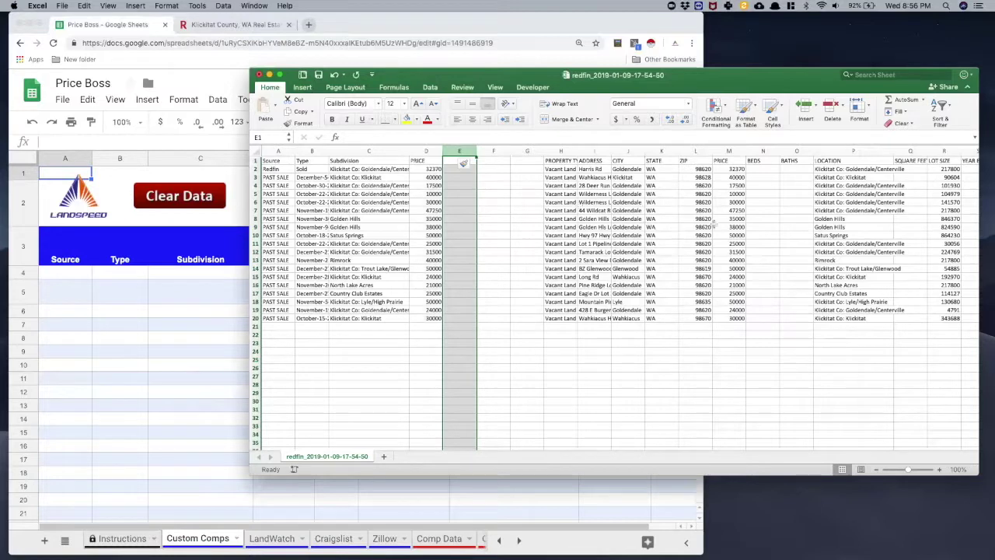
left_click(942, 151)
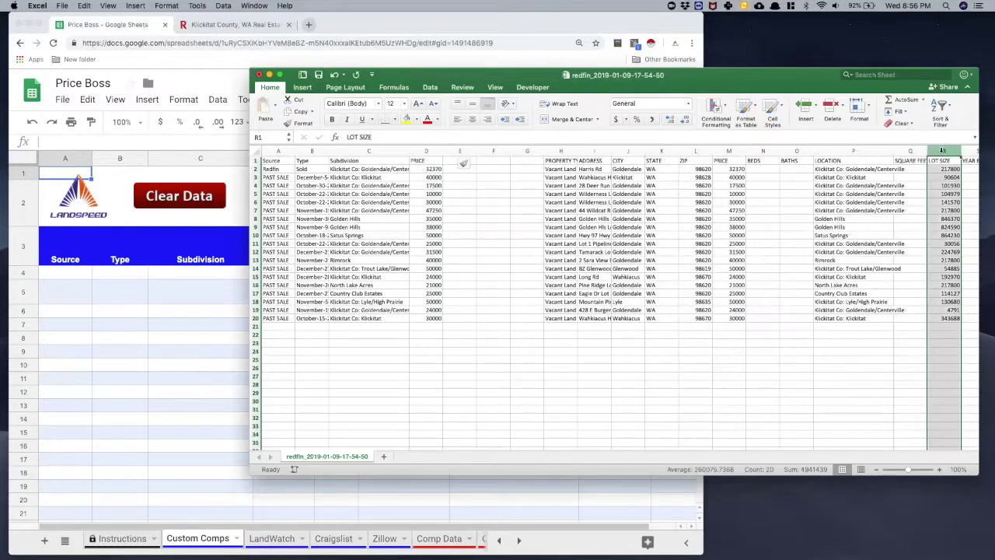
key("super+c")
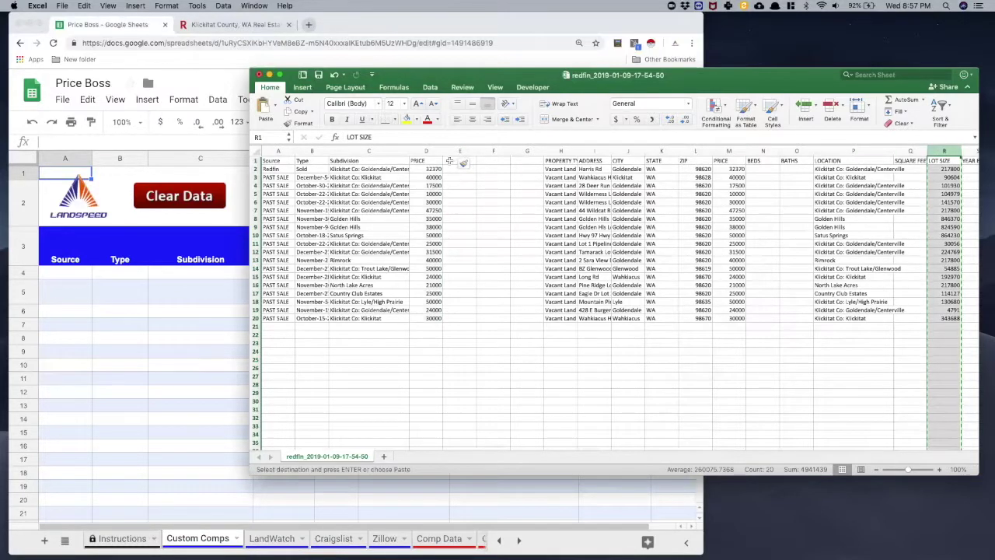
left_click(449, 161)
key("super+v")
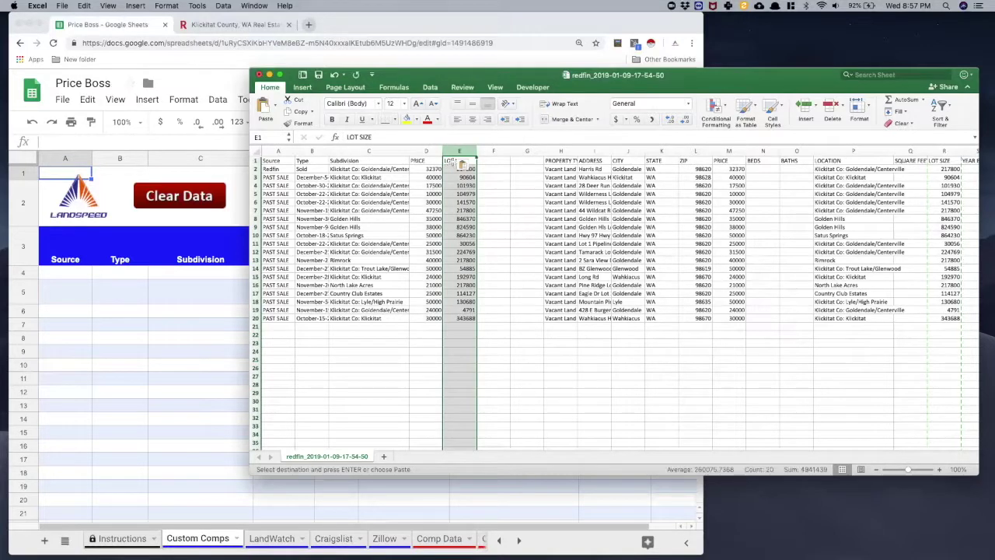
Rename E1 to 'Sq Ft' and label F1 'Acres'
left_click(449, 161)
type("Sq")
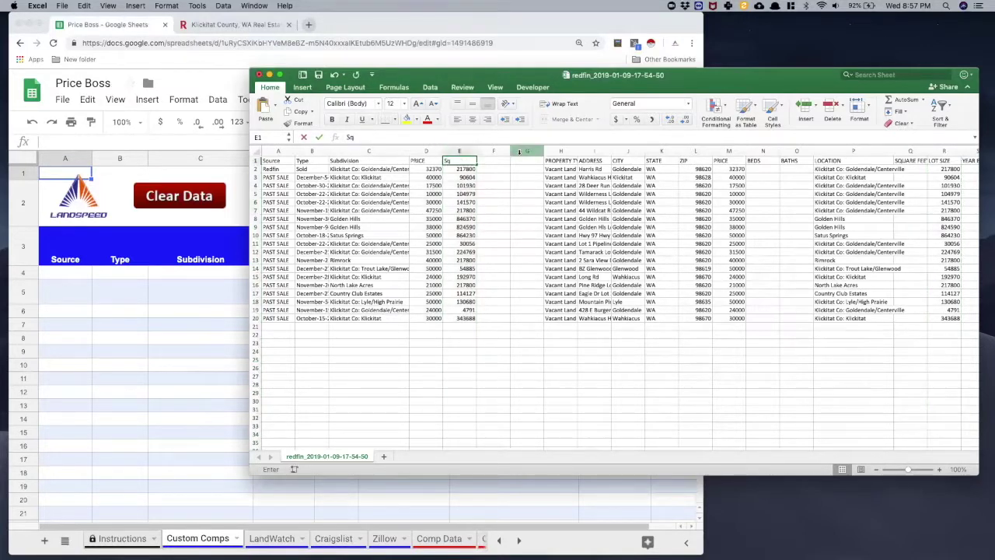
type(" Ft")
key("Tab")
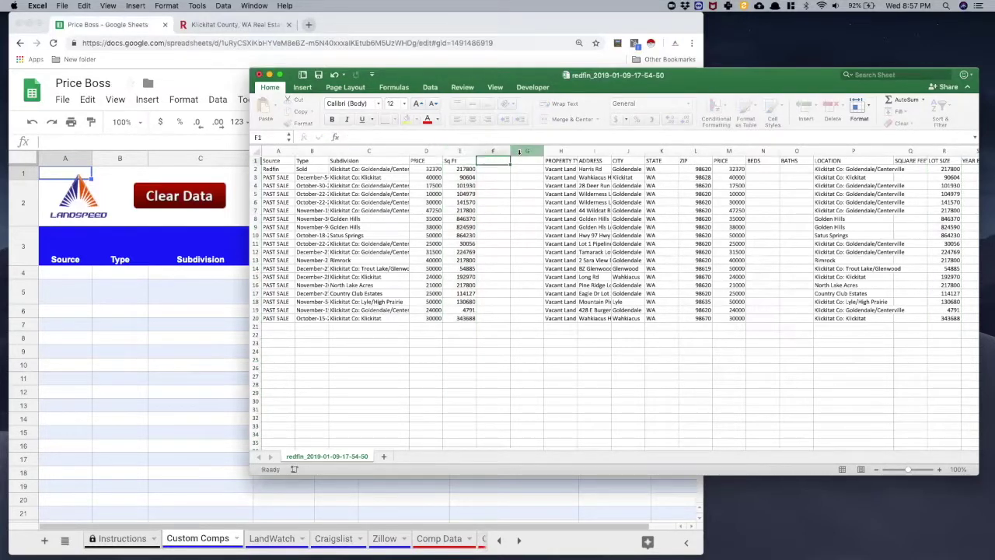
type("Acres")
key("Return")
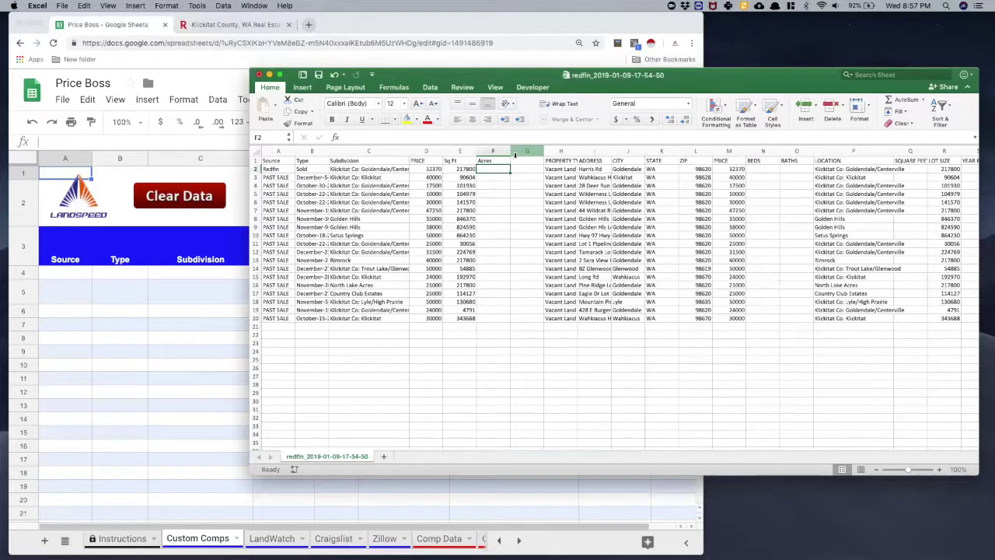
Enter =E2/43560 in F2 and fill it down through F20
type("=")
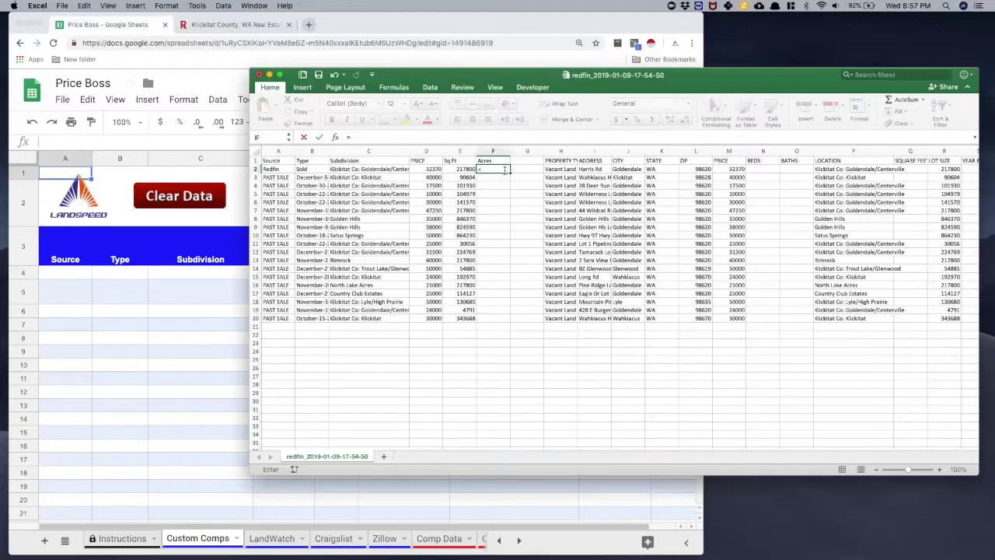
left_click(459, 168)
type("/")
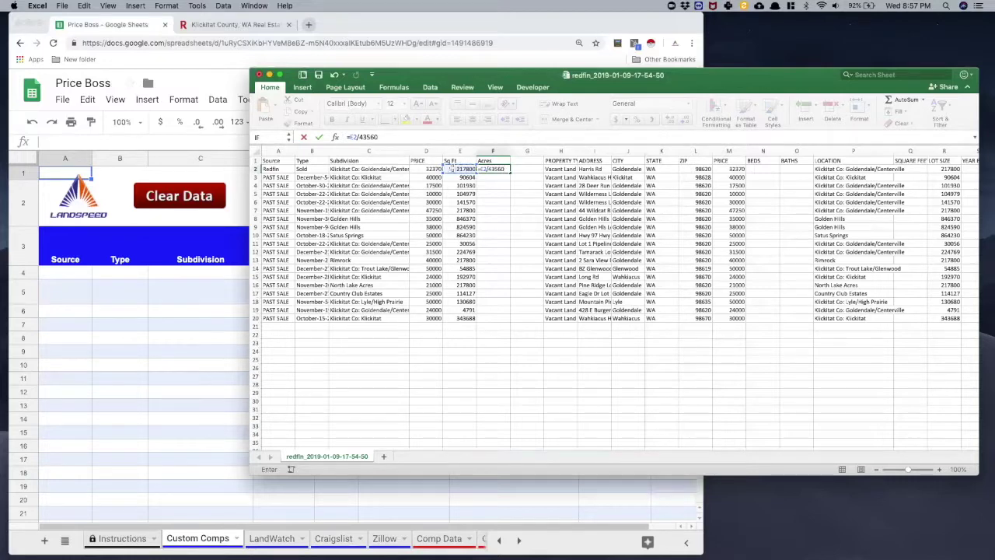
type("43560")
key("Return")
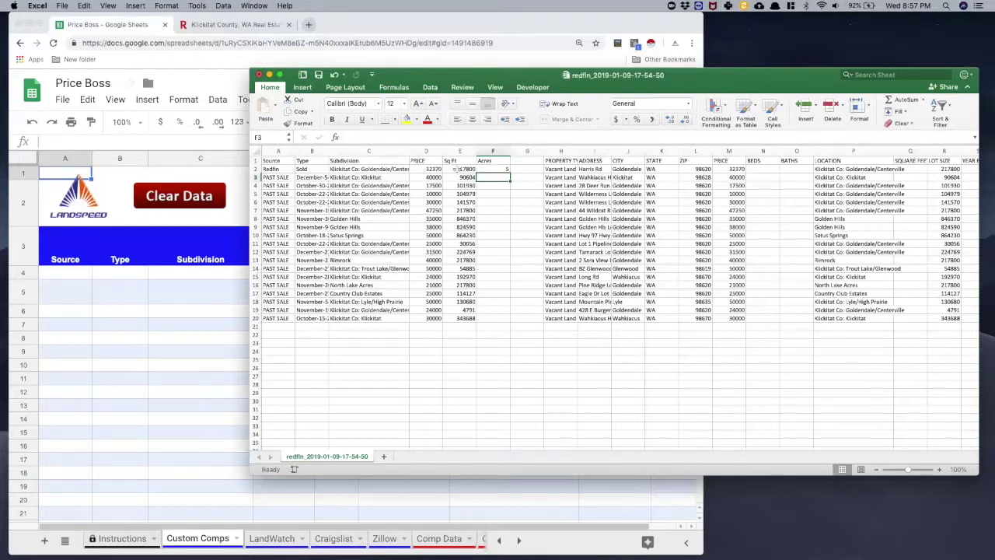
left_click(494, 168)
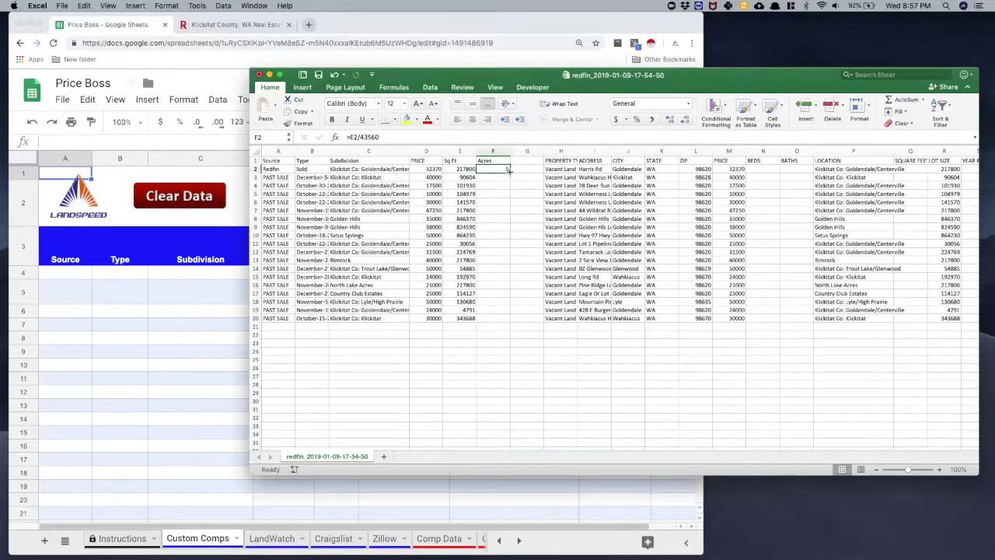
left_click_drag(510, 170, 511, 321)
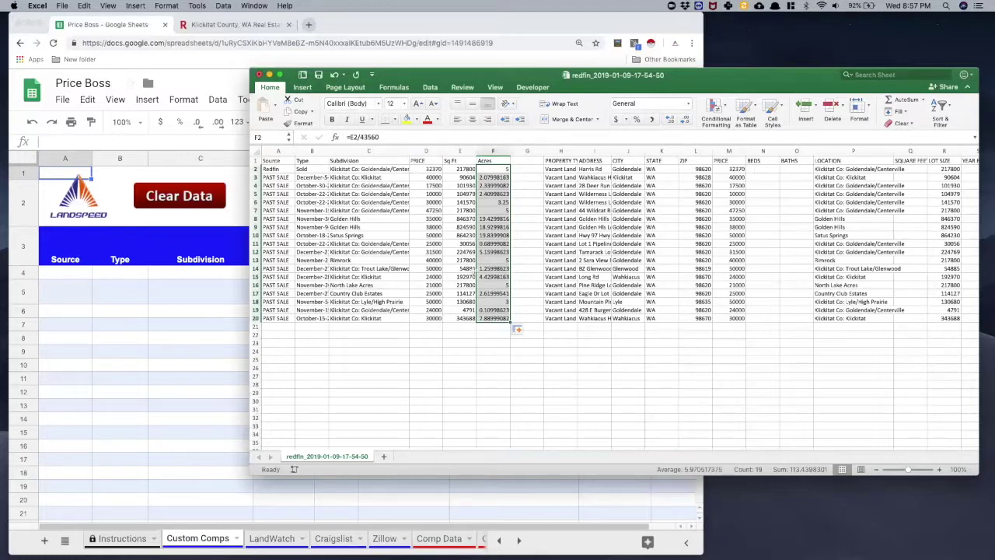
Verify the acres formulas against the square footage in rows 2 and 20
left_click(485, 168)
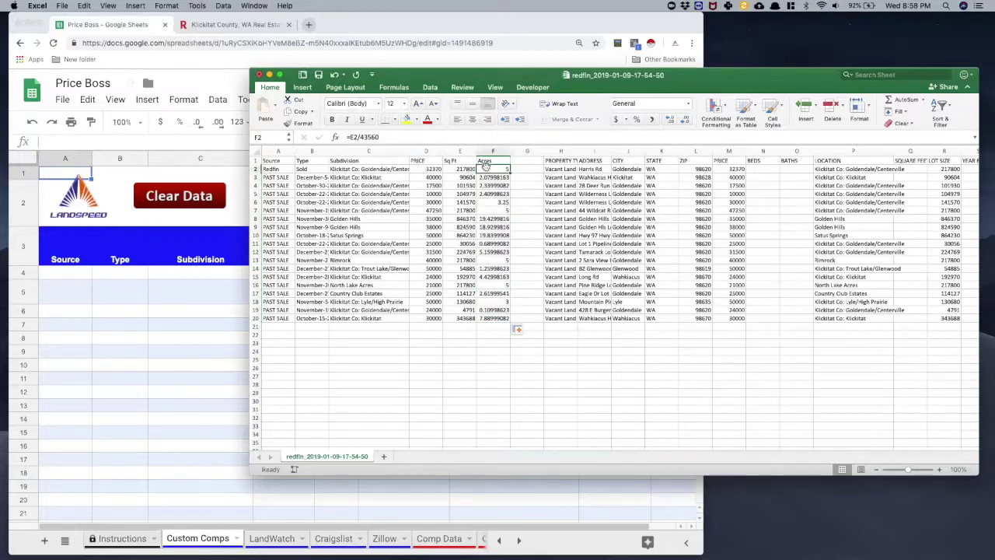
left_click(464, 169)
left_click(488, 168)
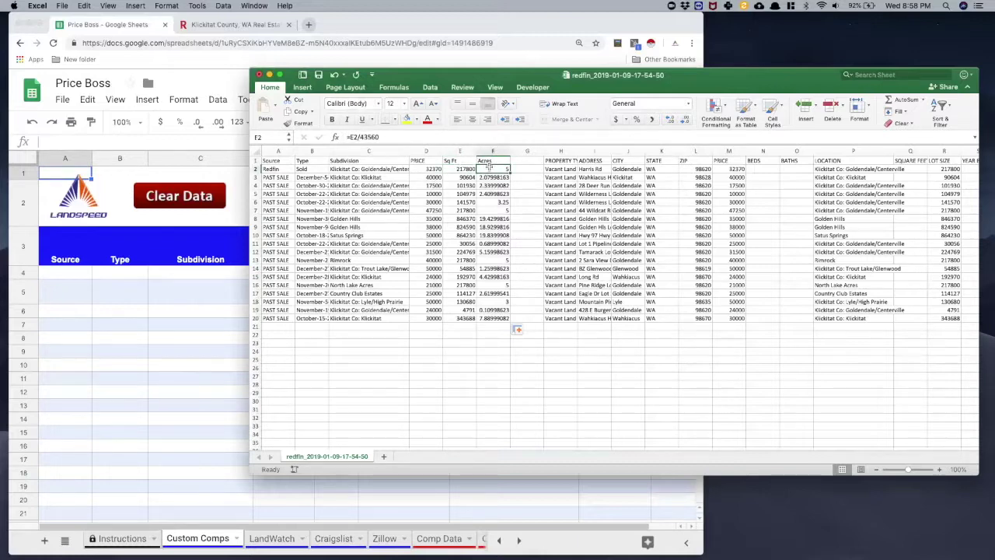
left_click(492, 318)
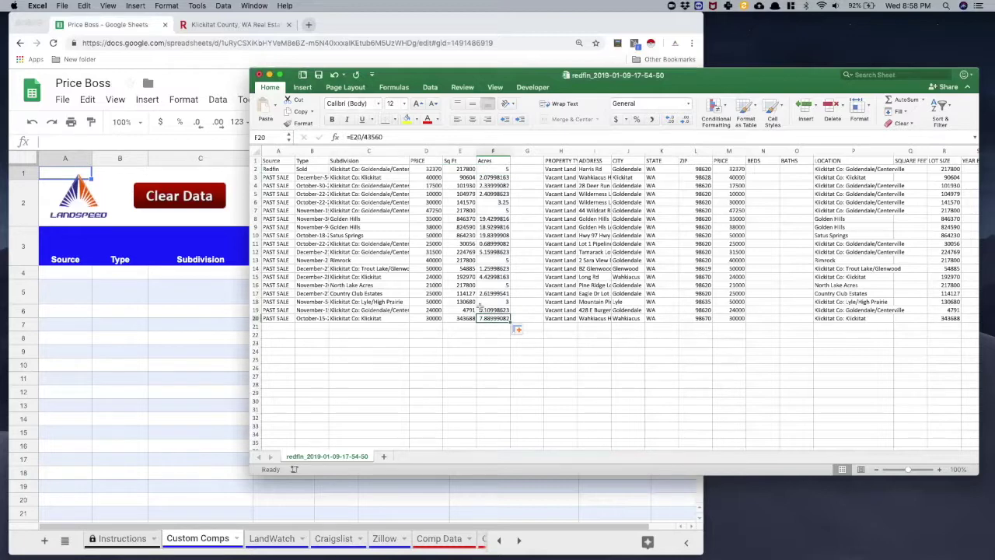
left_click(457, 318)
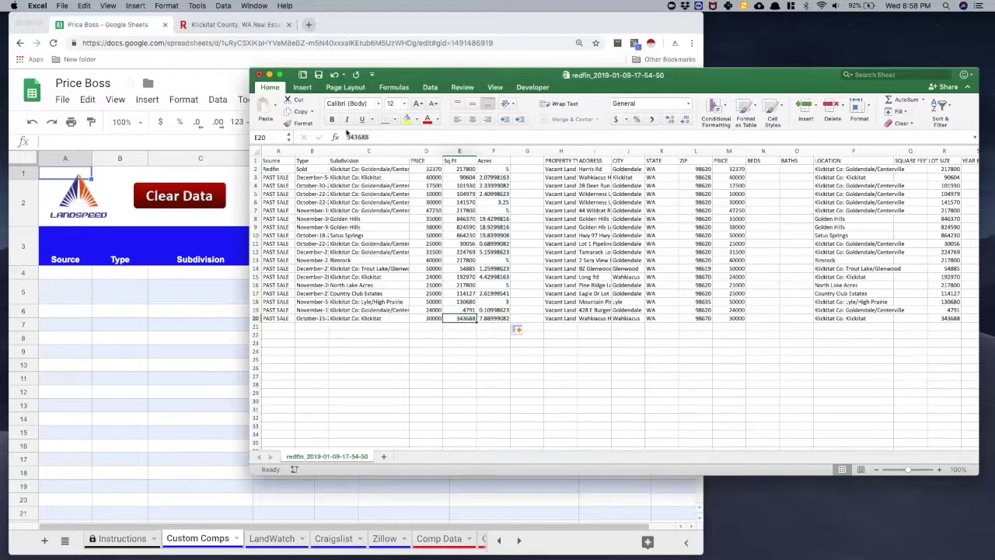
left_click(496, 319)
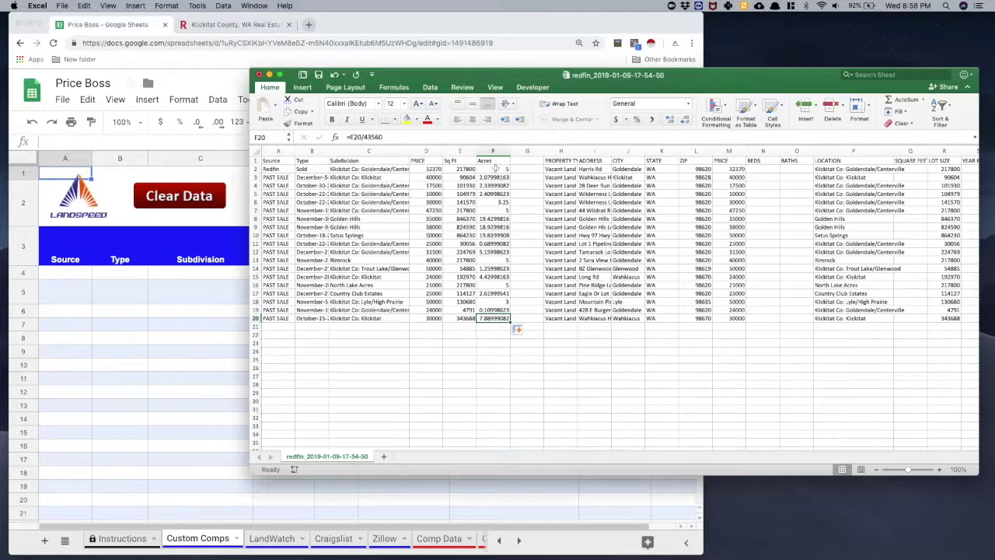
Format the acres values in F2:F20 to show two decimals
left_click_drag(494, 168, 498, 318)
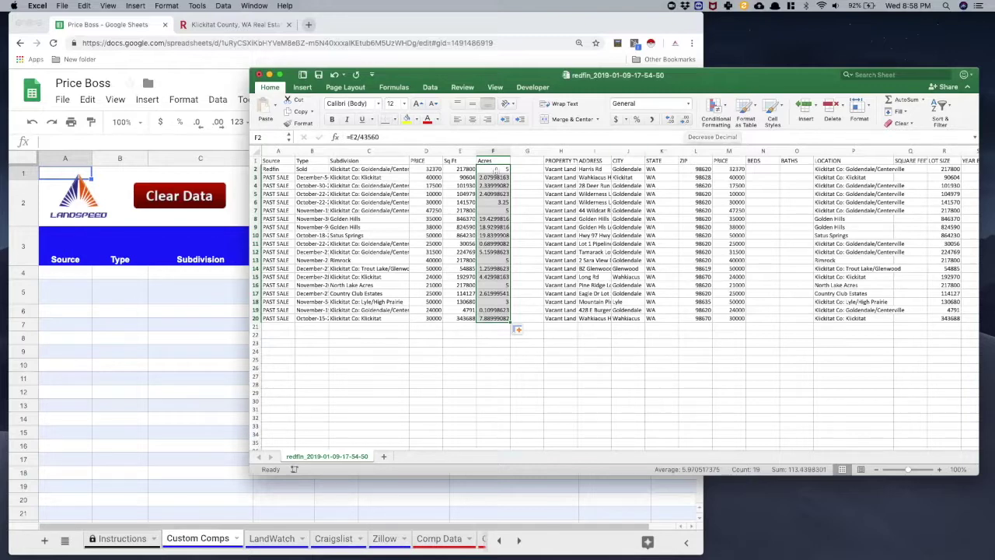
left_click(667, 120)
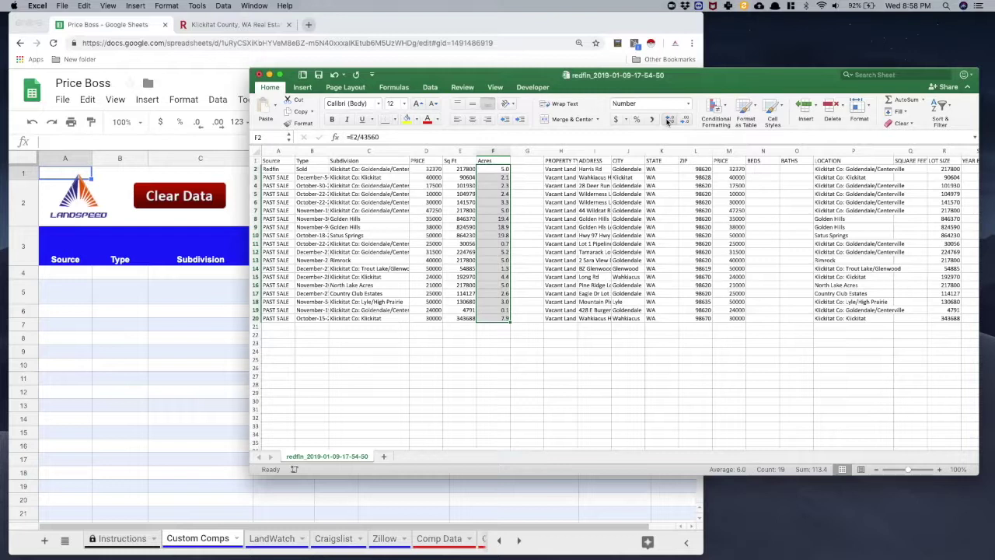
left_click(667, 120)
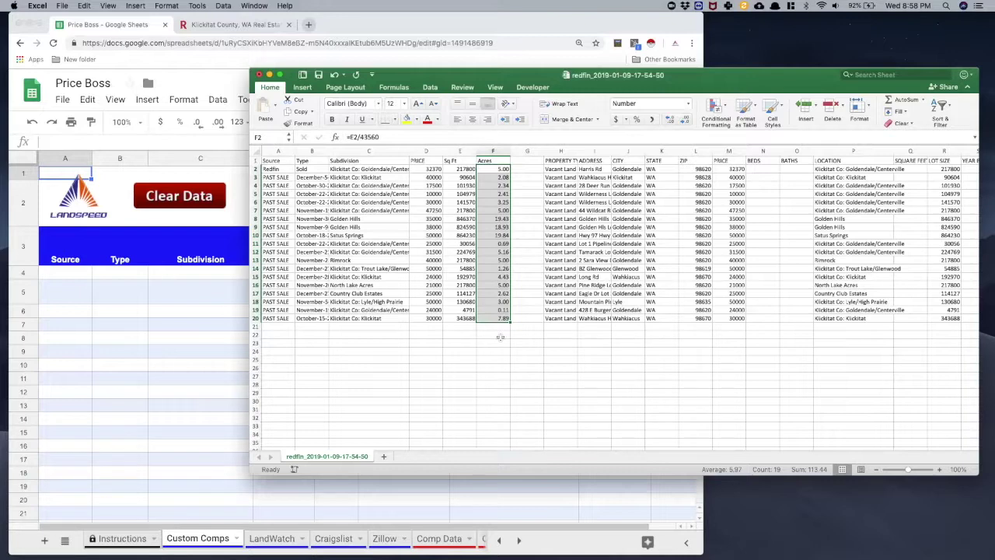
left_click(222, 305)
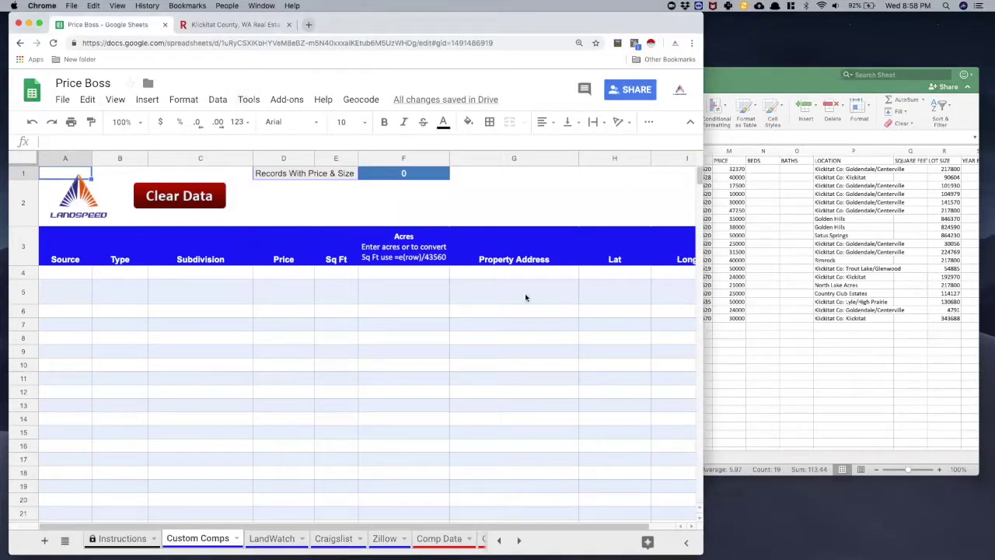
Delete the PROPERTY TYPE column from the Redfin data
left_click(735, 359)
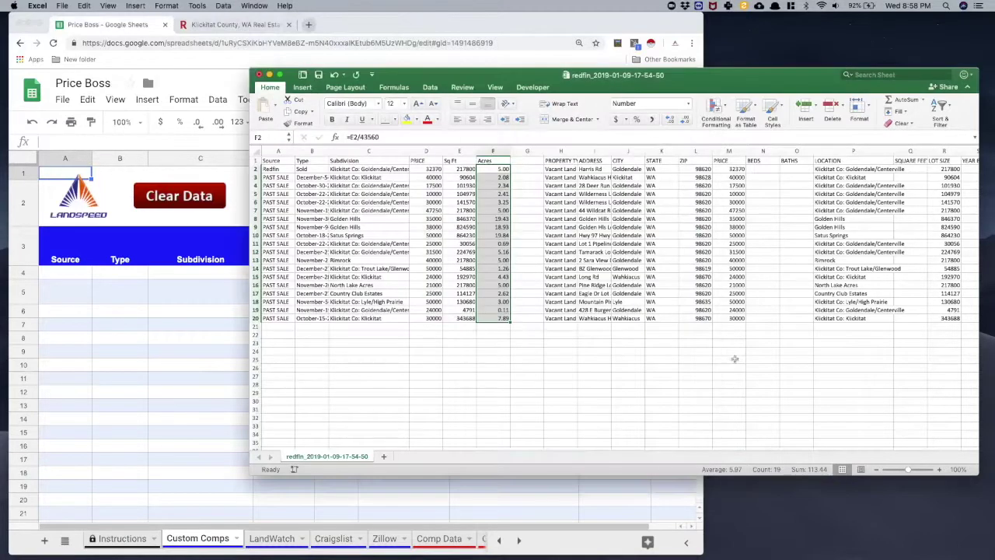
left_click(561, 150)
right_click(562, 151)
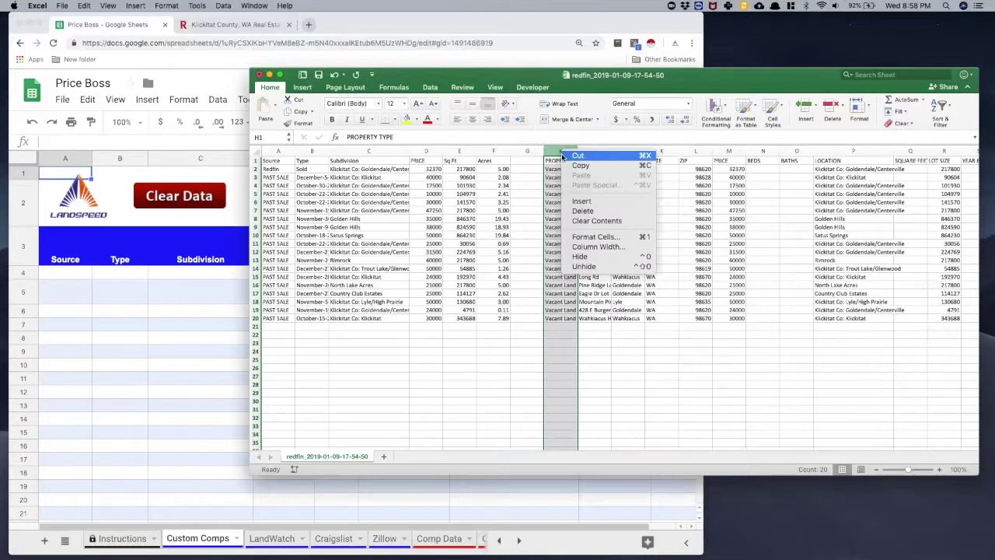
left_click(585, 211)
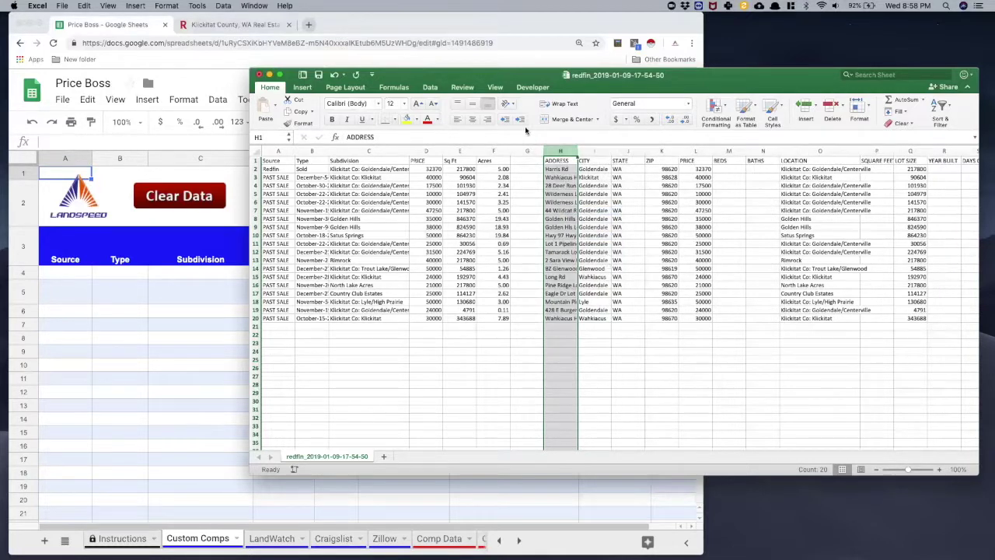
Widen the empty column G and the ADDRESS column so addresses are readable
left_click_drag(562, 151, 599, 150)
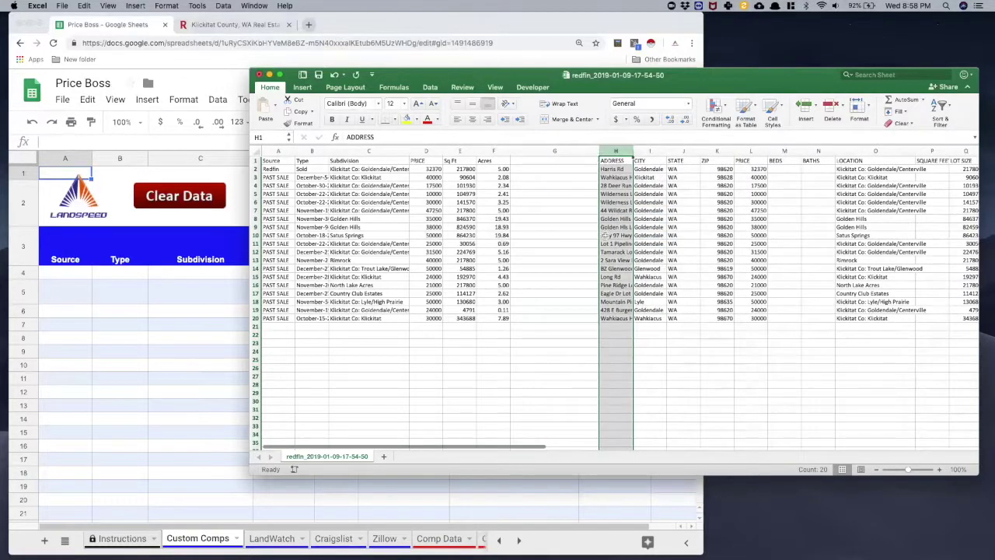
left_click_drag(633, 145, 661, 147)
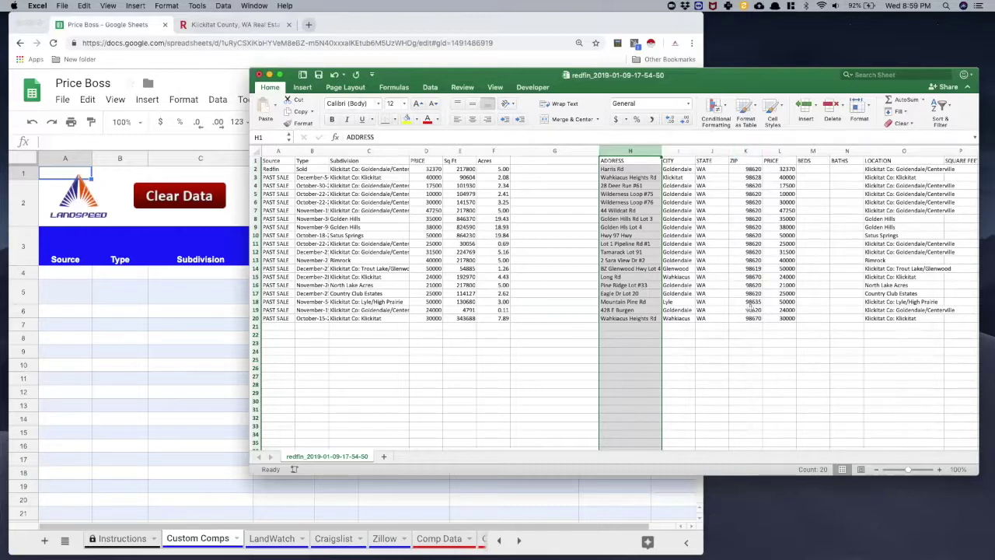
left_click(214, 323)
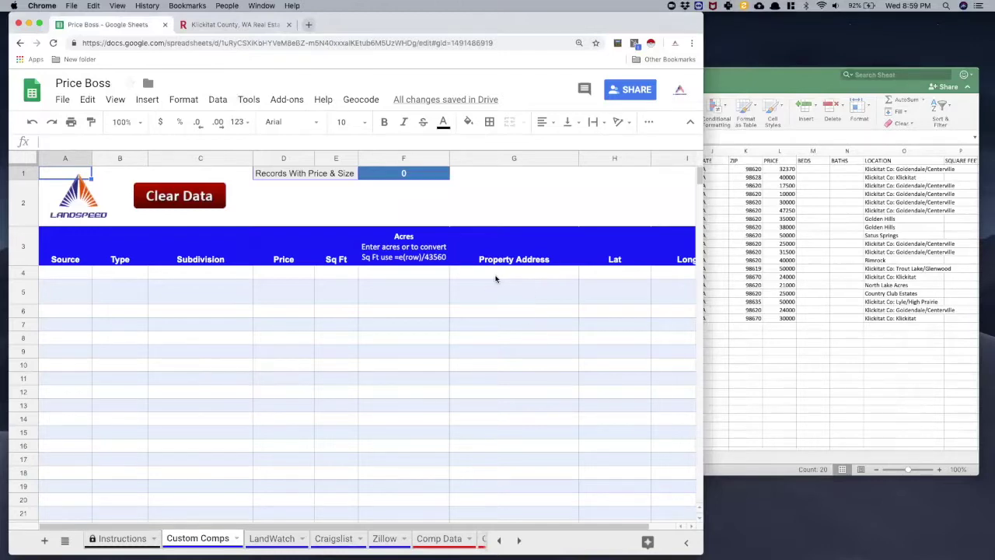
left_click(751, 382)
left_click(539, 160)
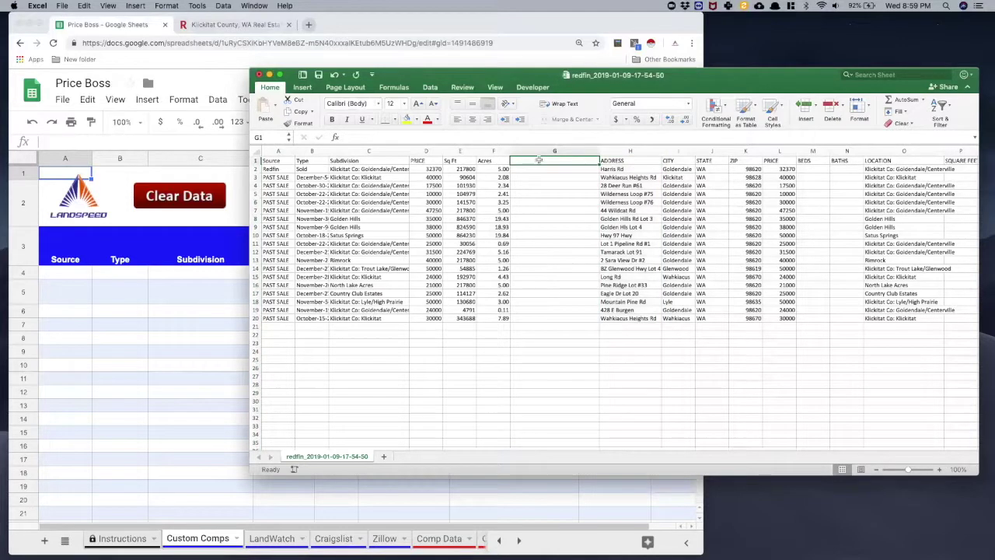
Head G1 'Address' and build a G2 formula joining street, city, state and ZIP from H2–K2
type("Address")
key("Return")
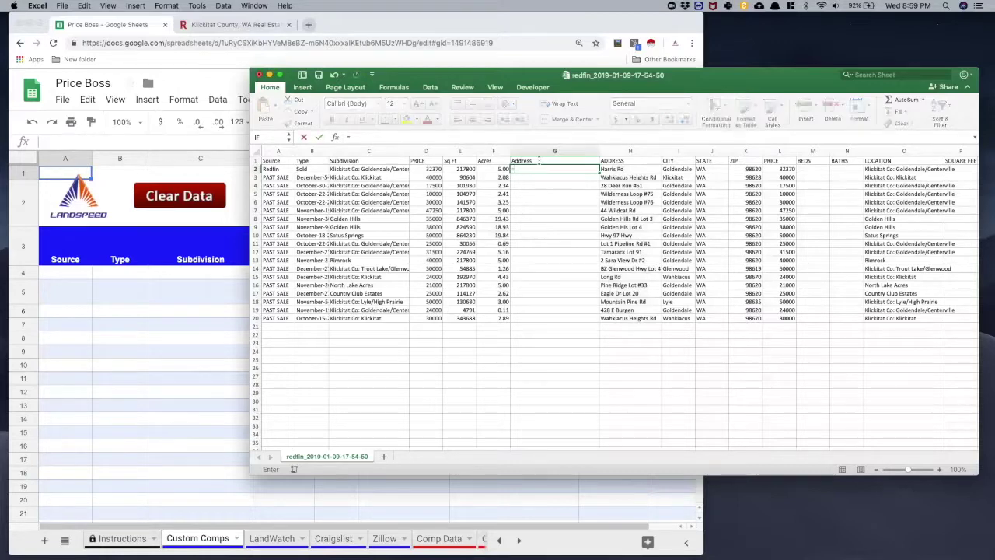
left_click(611, 168)
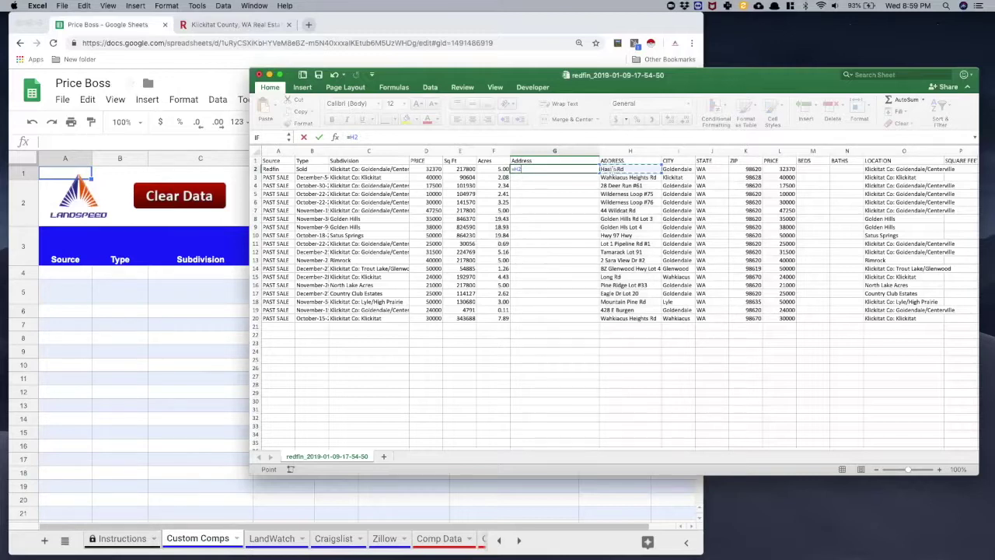
type("&")
type("\"")
type("&")
left_click(676, 169)
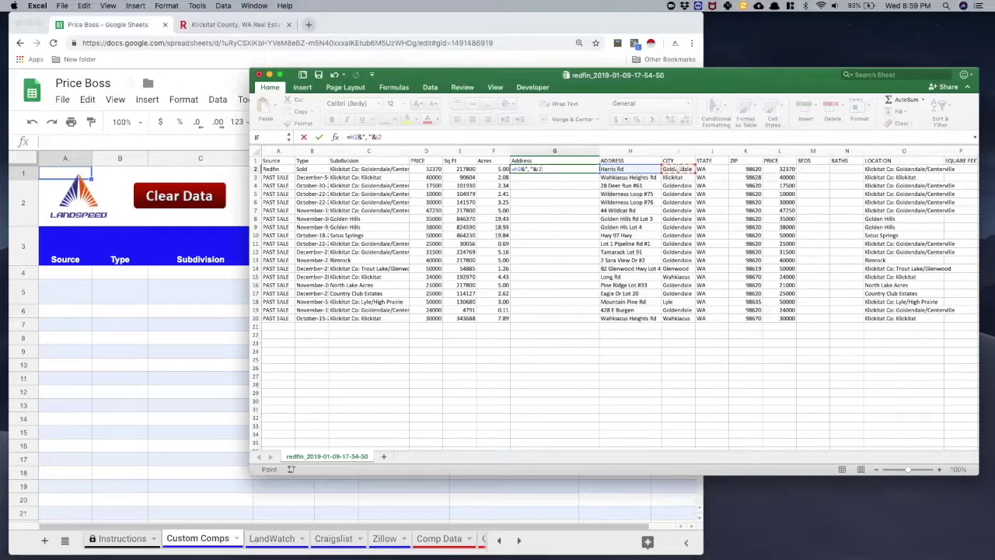
type("&")
type("\", \"&")
left_click(705, 168)
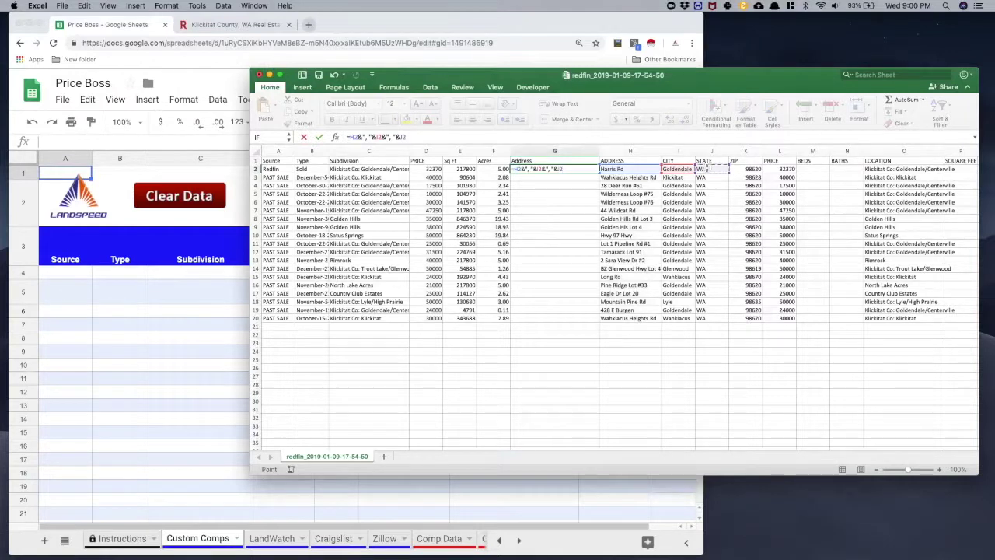
type("&\" \"&")
left_click(753, 169)
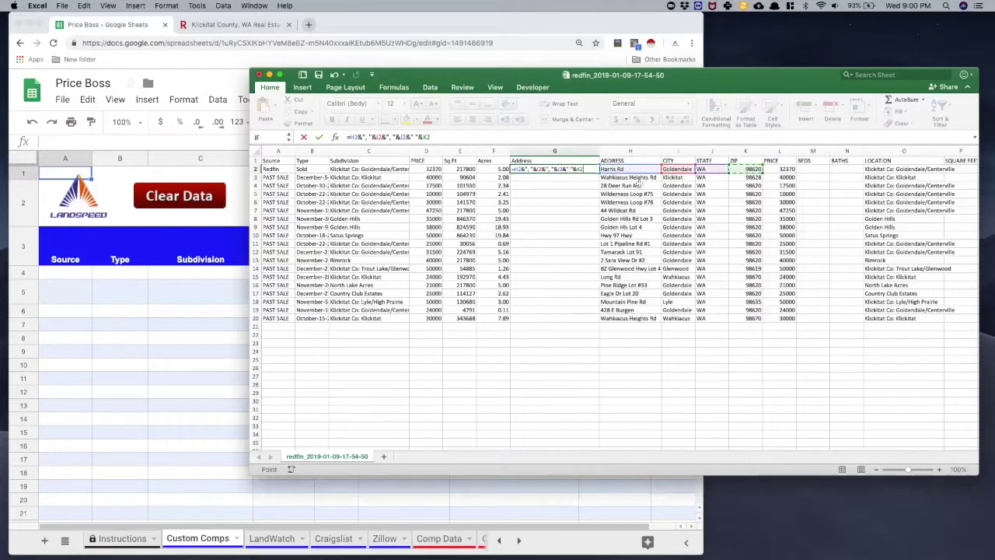
key("Return")
Fill the address formula down to row 20 and widen column G to fit
left_click_drag(599, 150, 607, 150)
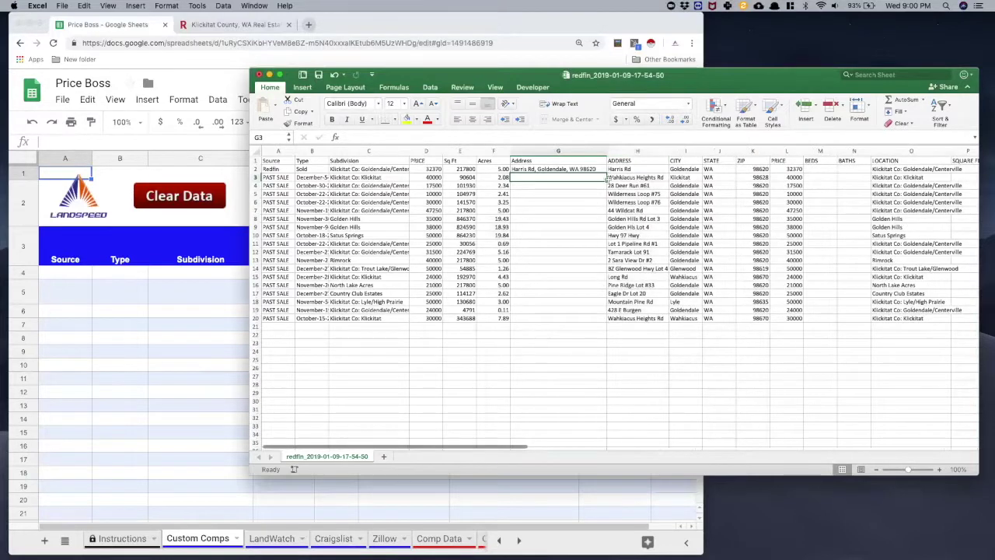
left_click(560, 169)
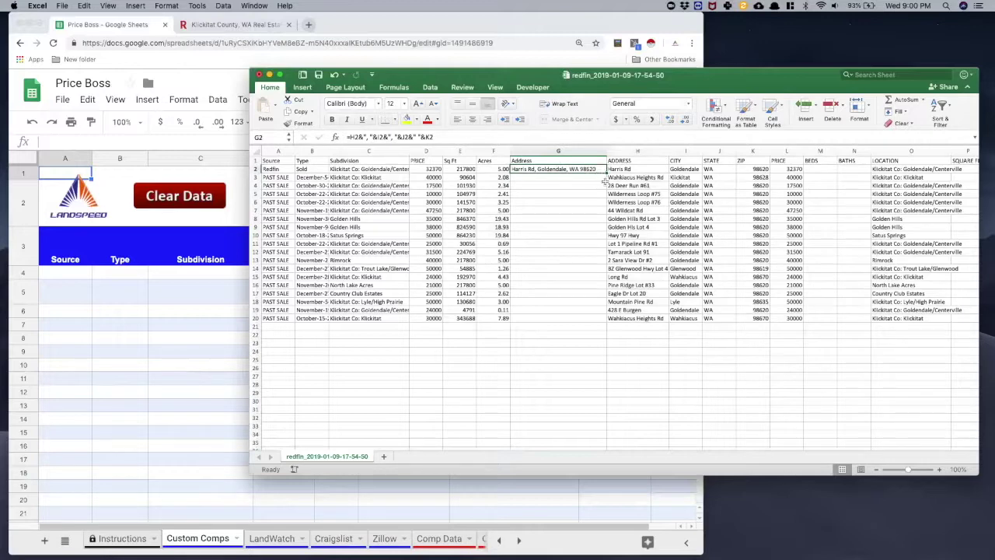
left_click_drag(606, 174, 599, 322)
left_click(620, 373)
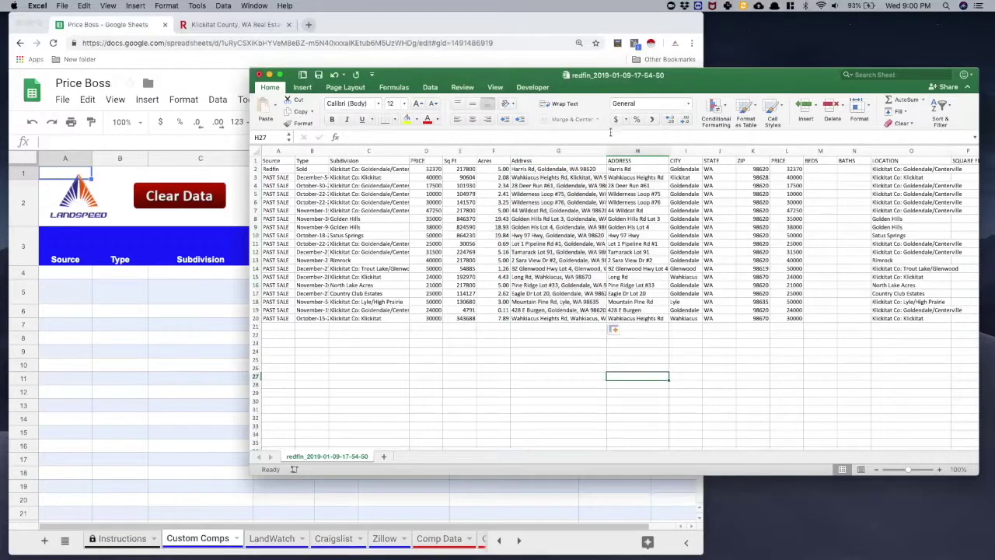
left_click_drag(607, 150, 619, 150)
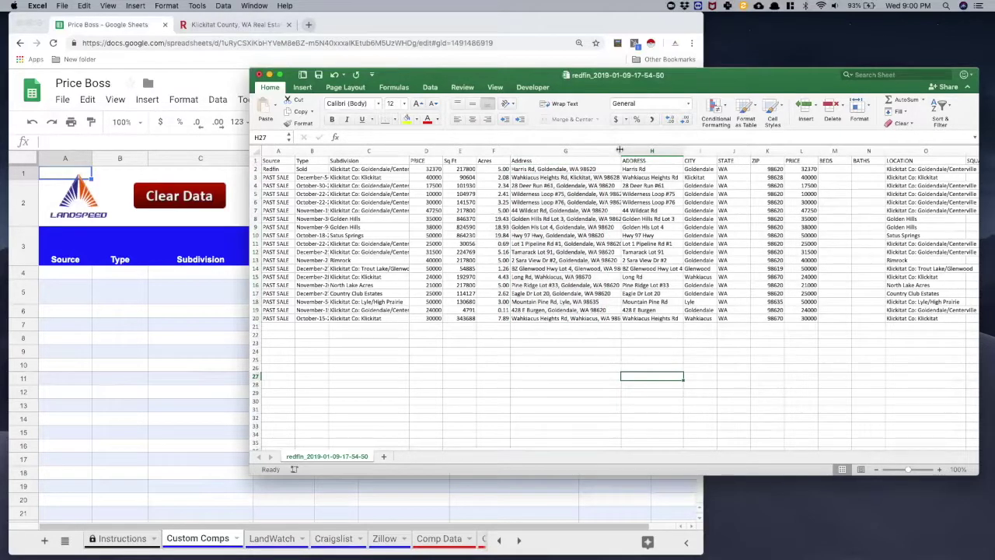
left_click(158, 334)
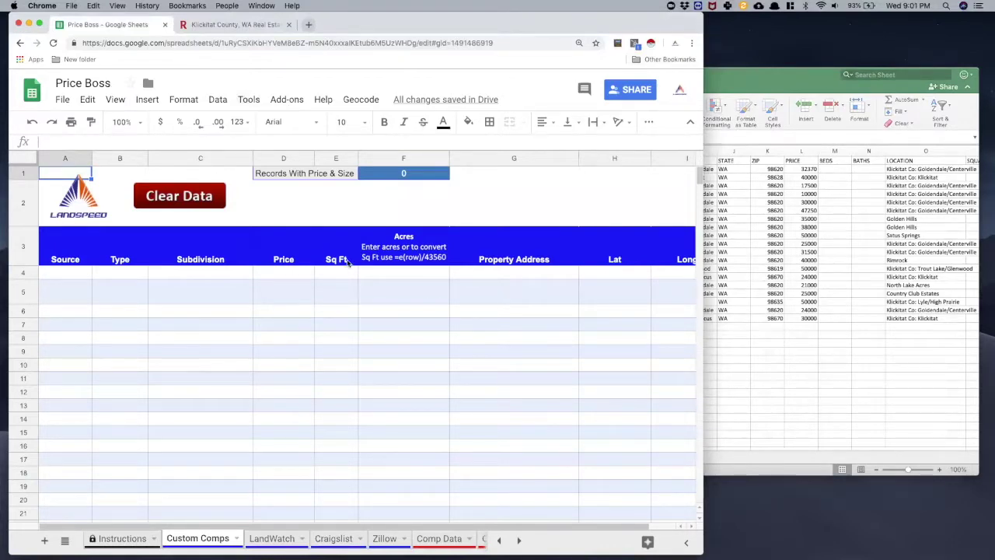
Bring the Redfin sales workbook to the front and scroll across its columns
left_click(747, 400)
left_click_drag(394, 451, 653, 459)
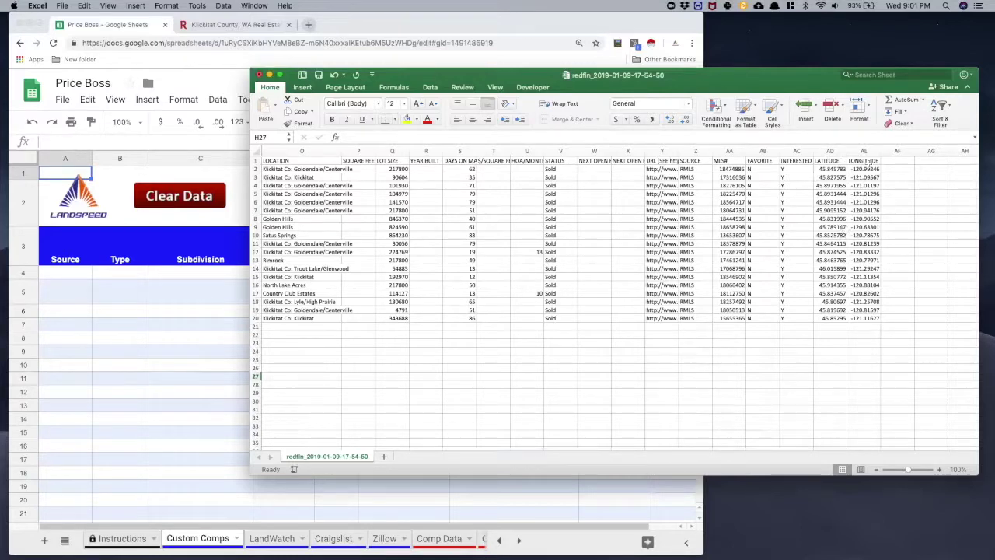
left_click_drag(686, 448, 500, 448)
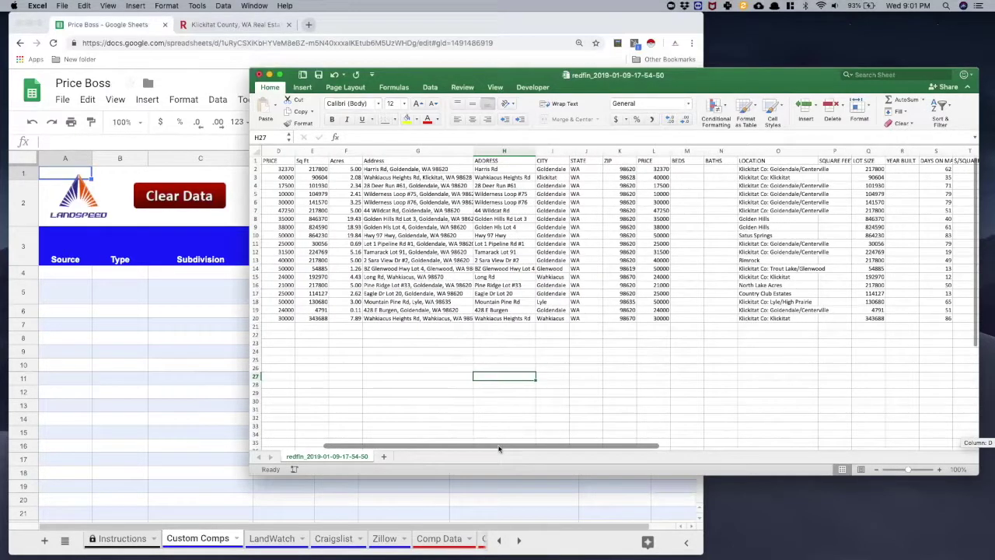
Insert two blank columns before the CITY column
right_click(552, 151)
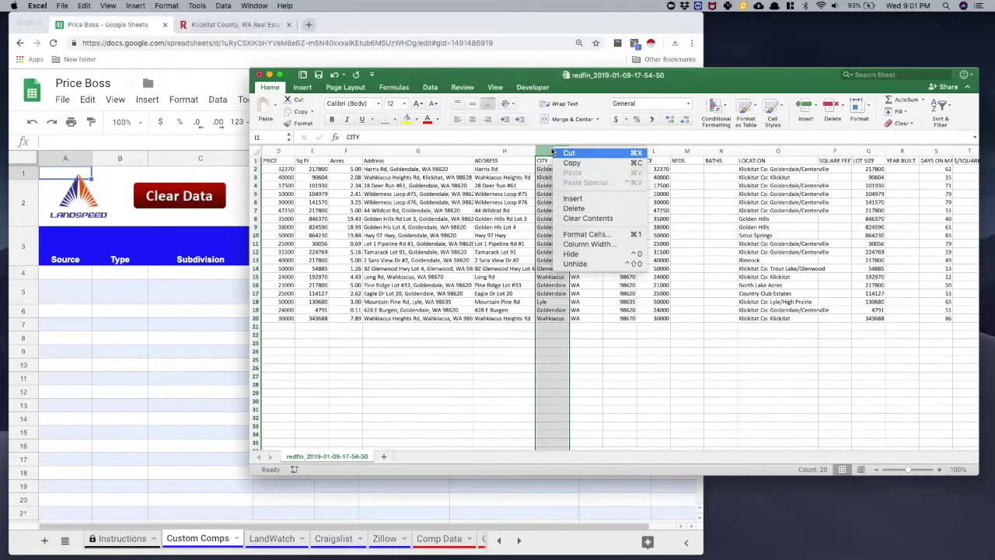
left_click(570, 199)
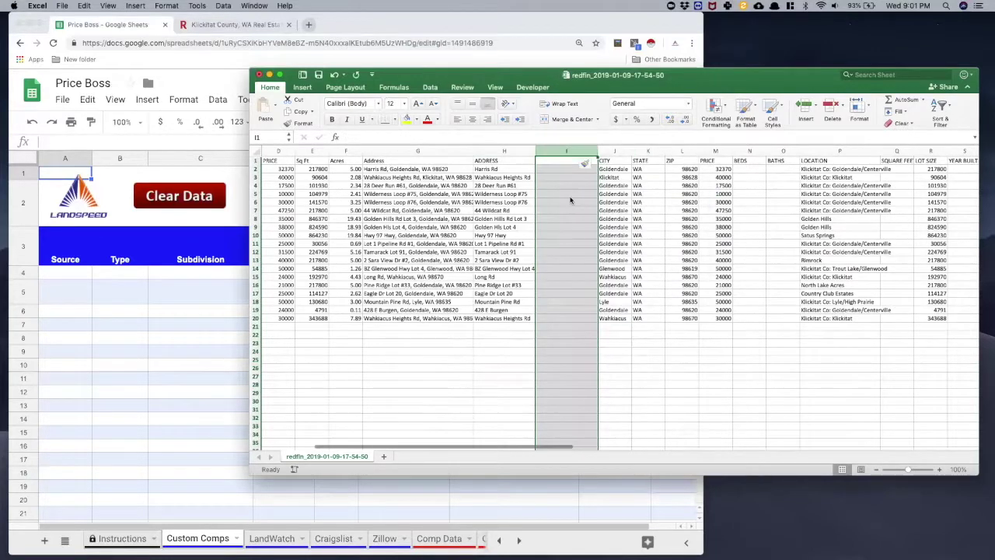
key("super+y")
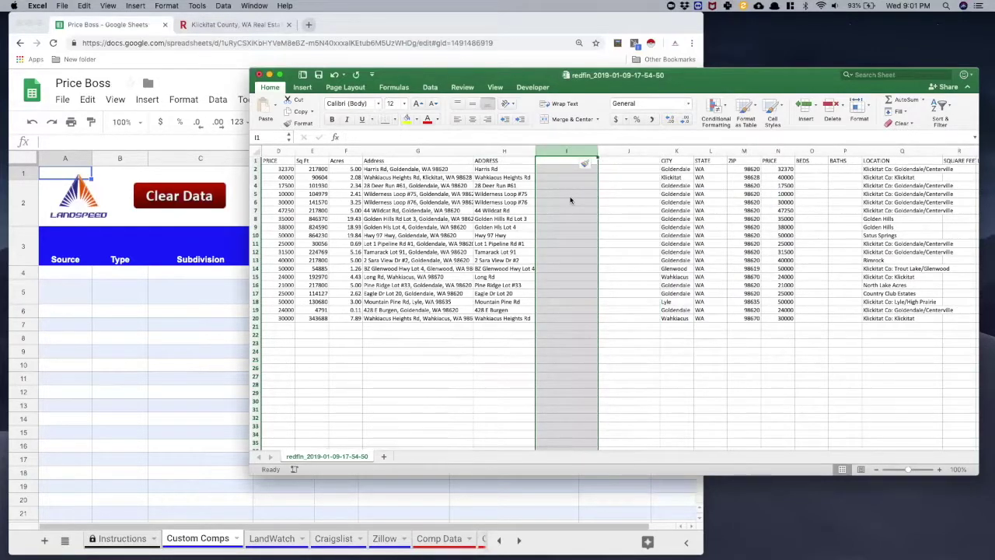
Copy the LATITUDE and LONGITUDE columns and paste them at I1 into columns I and J
left_click_drag(438, 447, 700, 443)
left_click(682, 152)
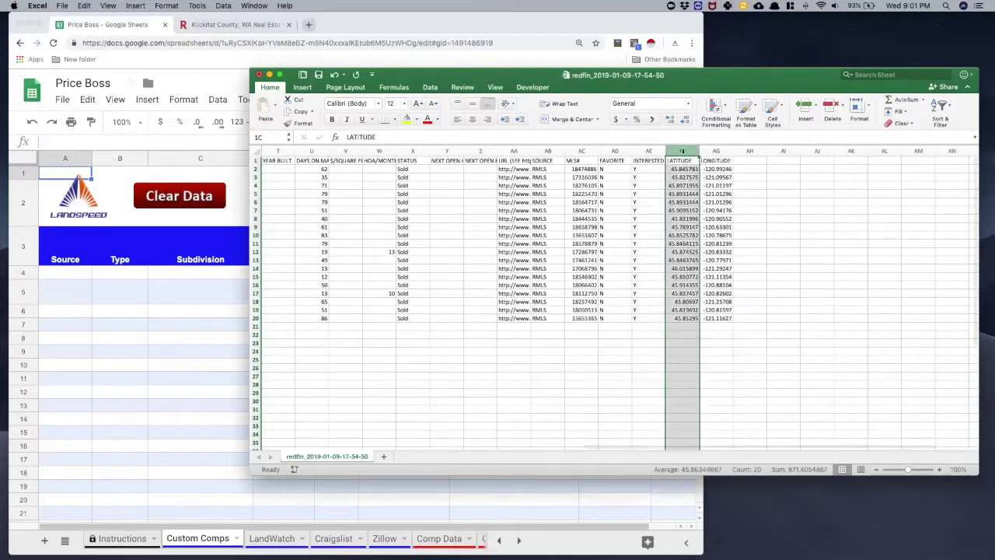
left_click(716, 151, "shift")
right_click(722, 168)
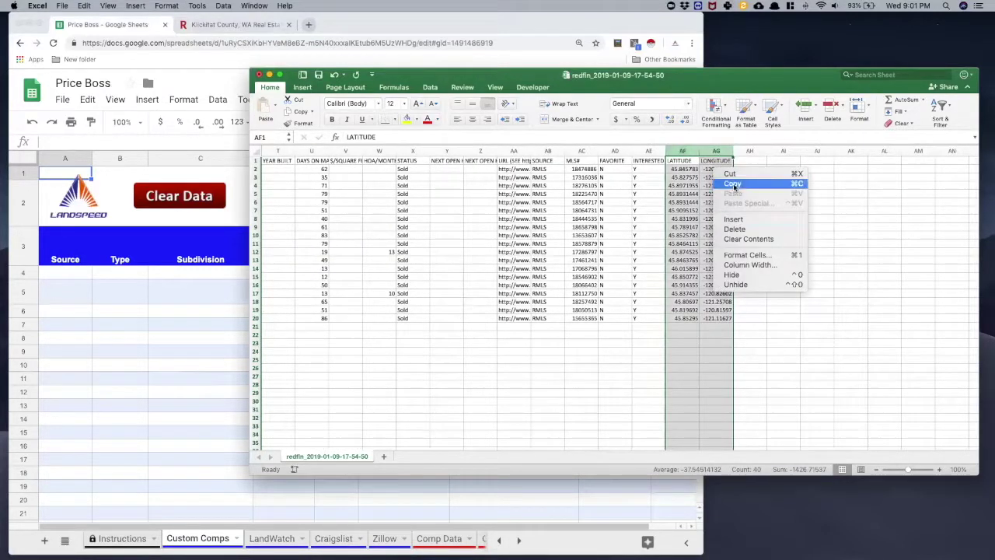
left_click(734, 185)
left_click_drag(645, 447, 380, 449)
left_click(486, 159)
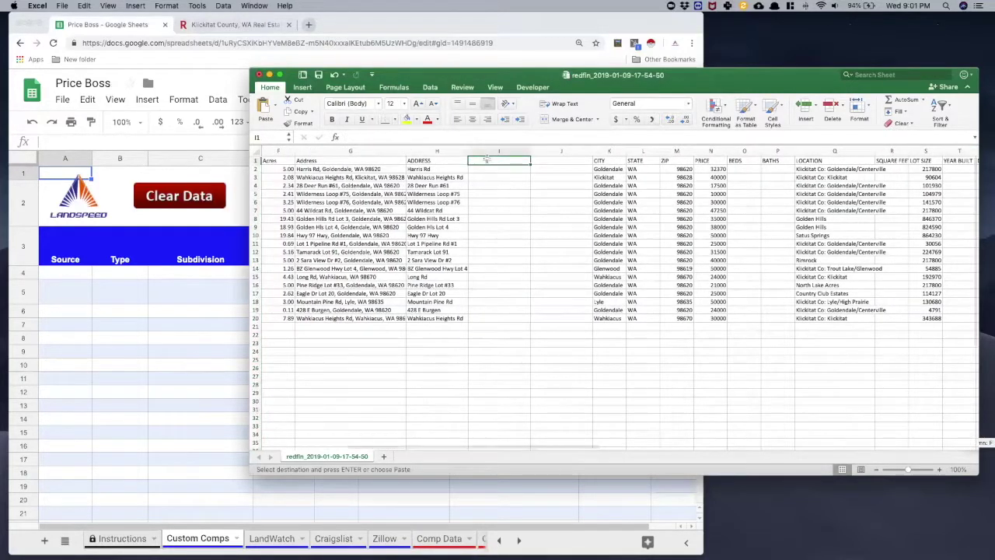
right_click(486, 159)
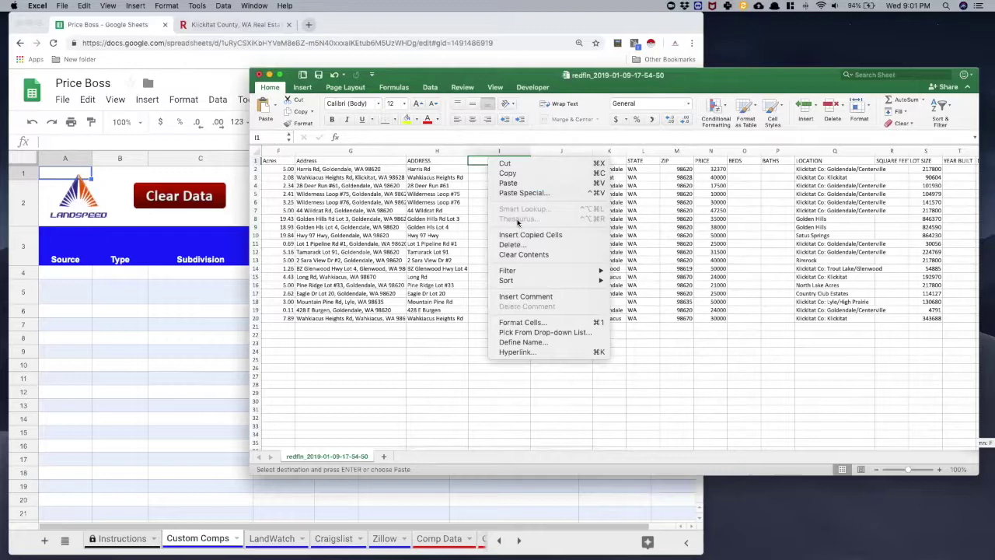
left_click(508, 183)
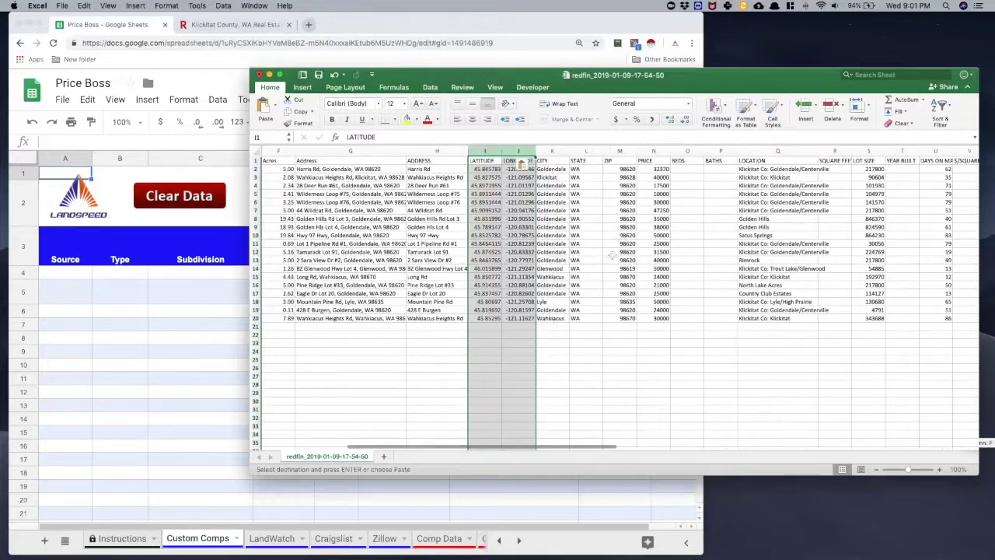
Delete the leftover column K beside the coordinates
left_click(553, 154)
right_click(553, 154)
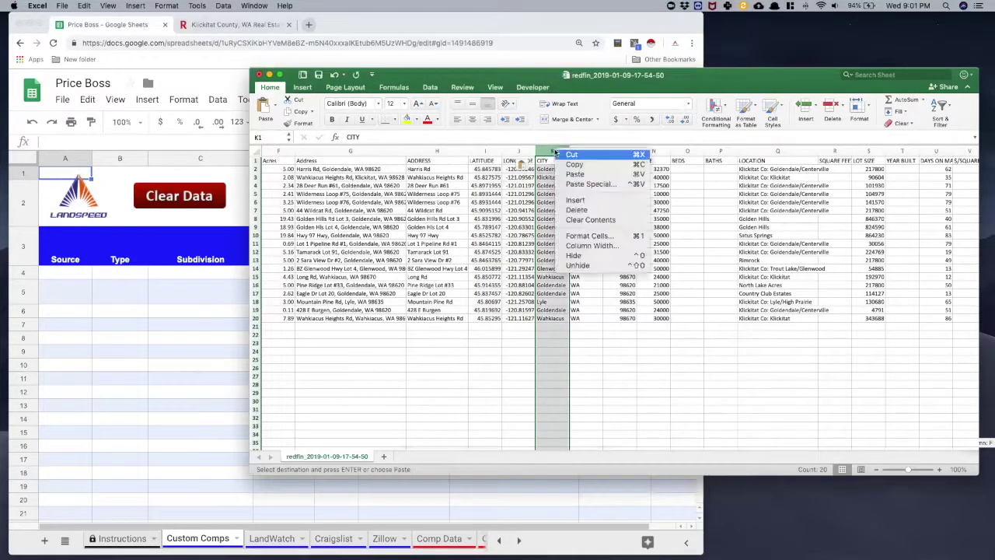
left_click(577, 210)
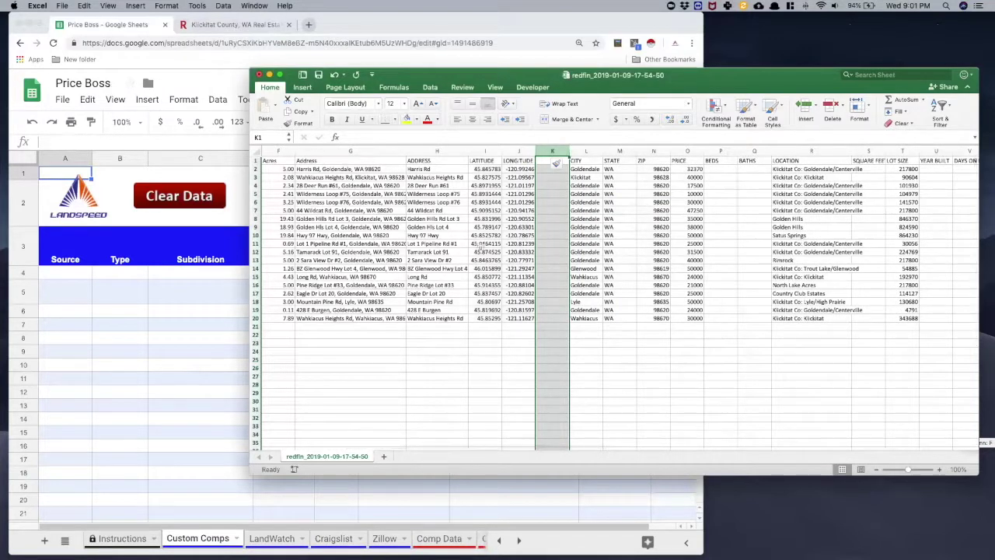
Copy the Source-through-LONGITUDE block A2:J20 covering all 19 listings
left_click(499, 235)
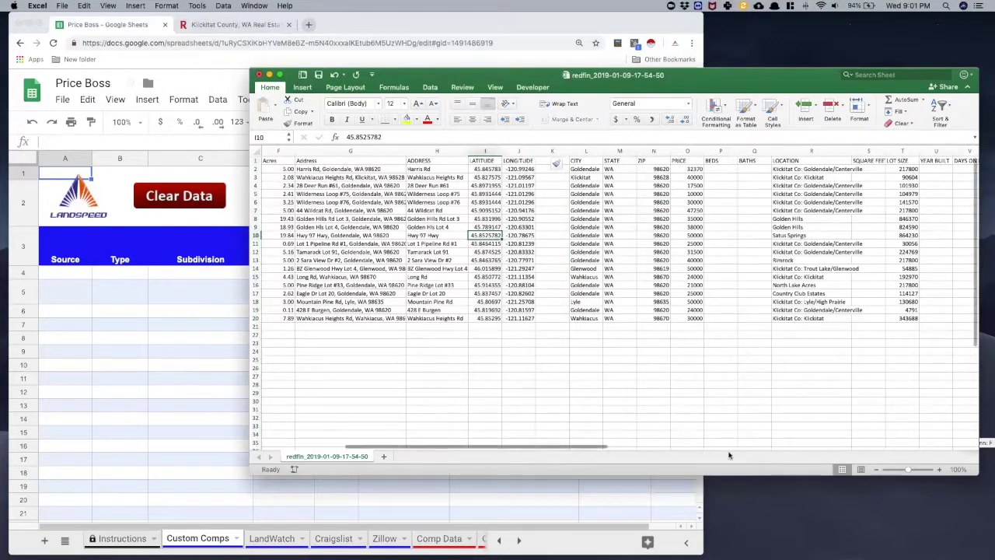
left_click_drag(587, 449, 506, 450)
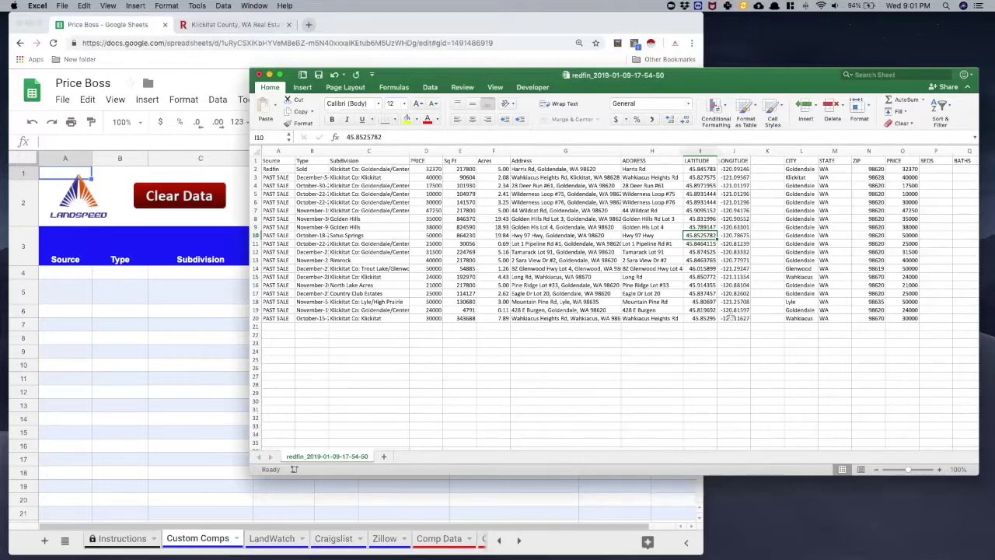
left_click(731, 318)
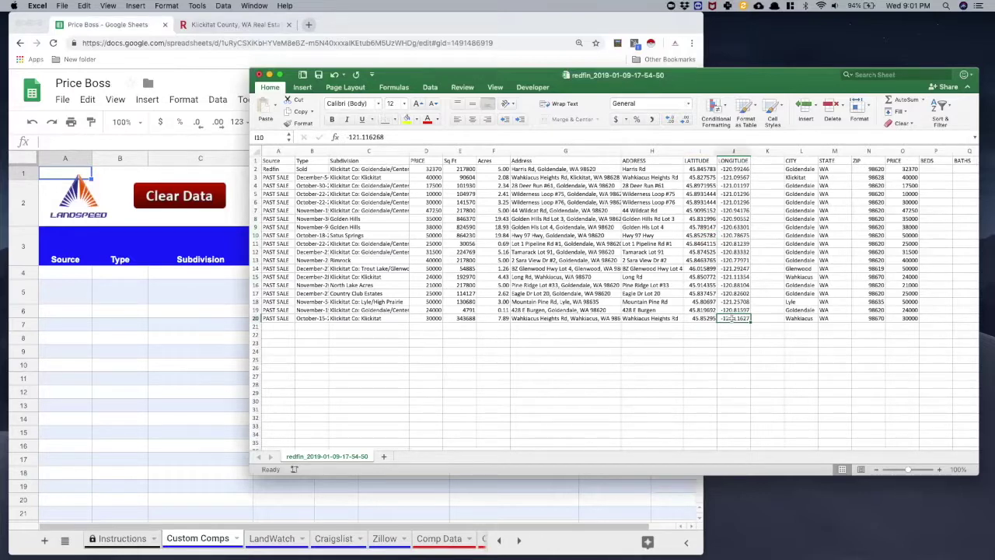
mouse_move(731, 318)
left_mouse_down()
mouse_move(621, 291)
mouse_move(328, 178)
mouse_move(268, 169)
left_mouse_up()
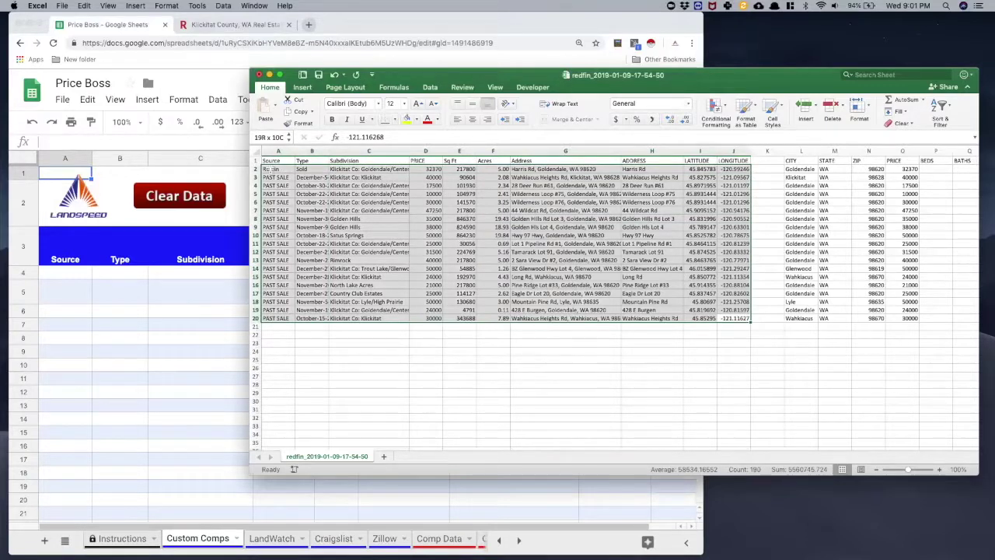
left_click_drag(269, 169, 268, 169)
key("super+c")
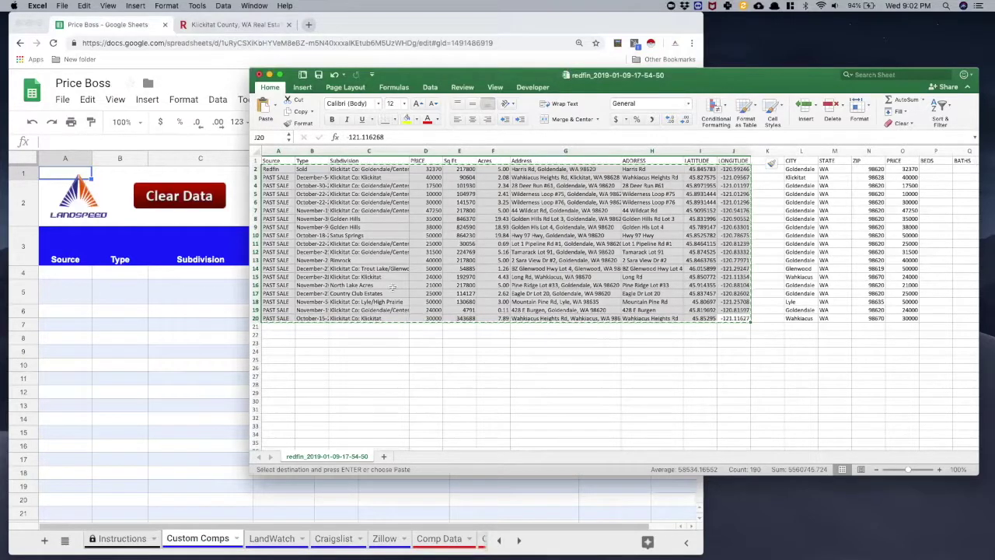
Paste the copied Redfin sales into the Custom Comps sheet at A4 as values only
left_click(54, 272)
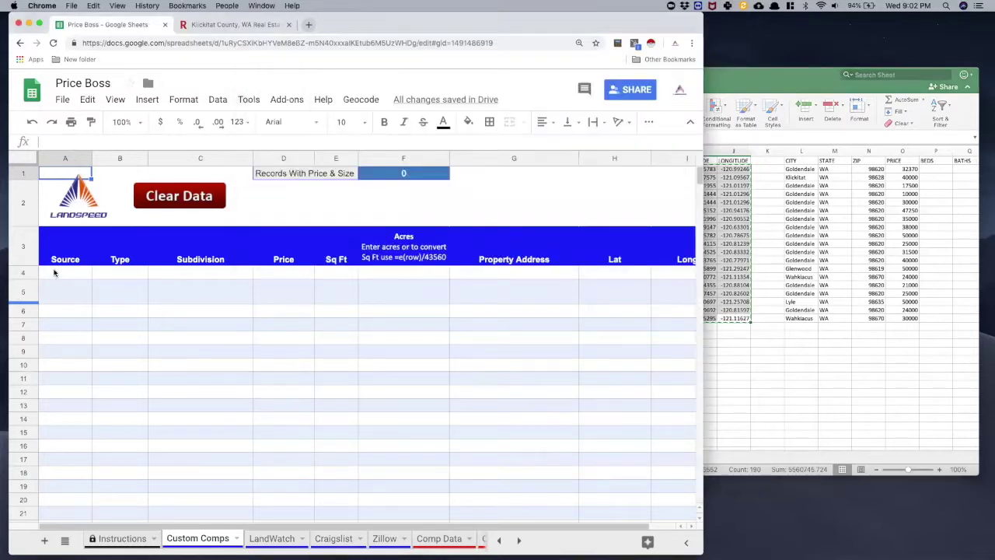
left_click(54, 272)
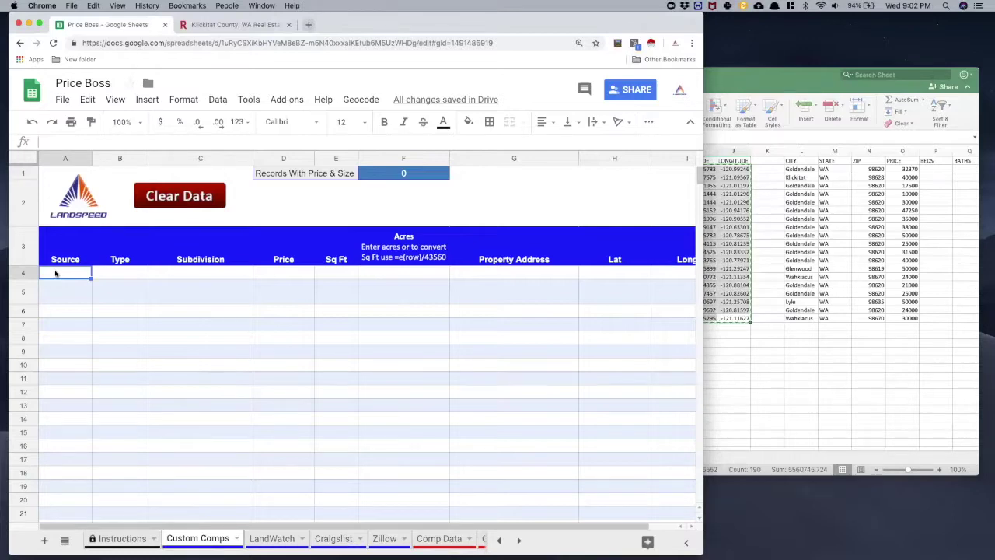
right_click(55, 274)
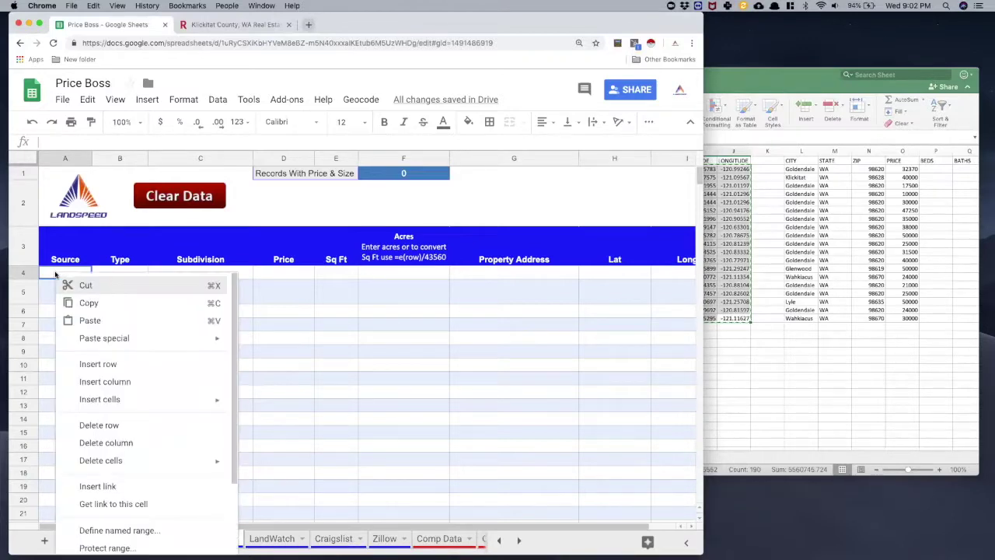
mouse_move(95, 338)
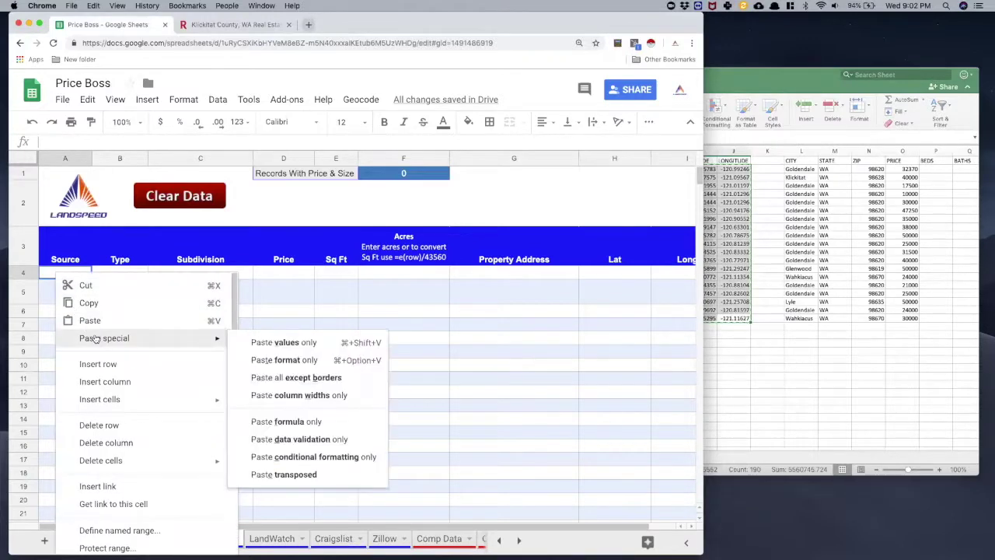
left_click(269, 344)
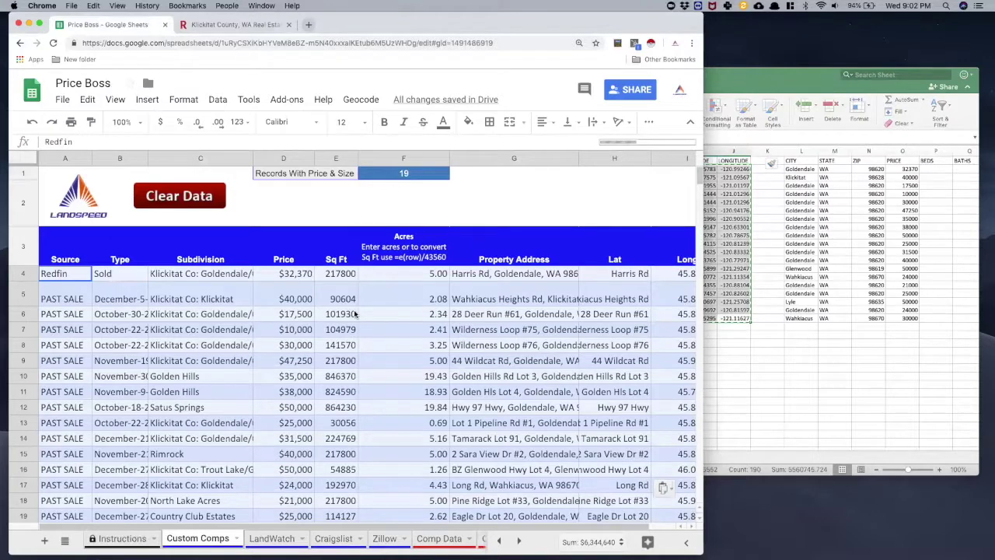
Select the Subdivision cells C4:C22 in the Custom Comps sheet
left_click(203, 275)
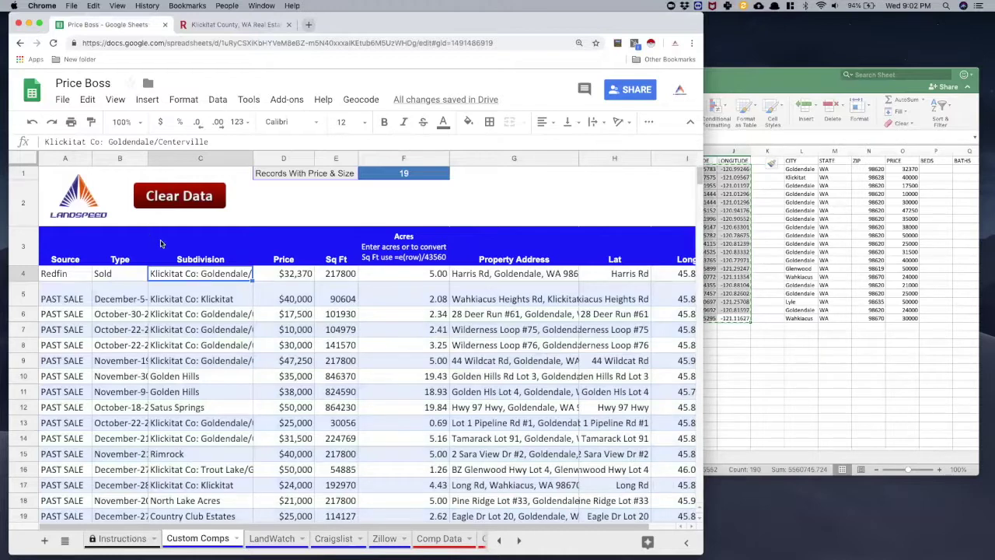
key("super+shift+Down")
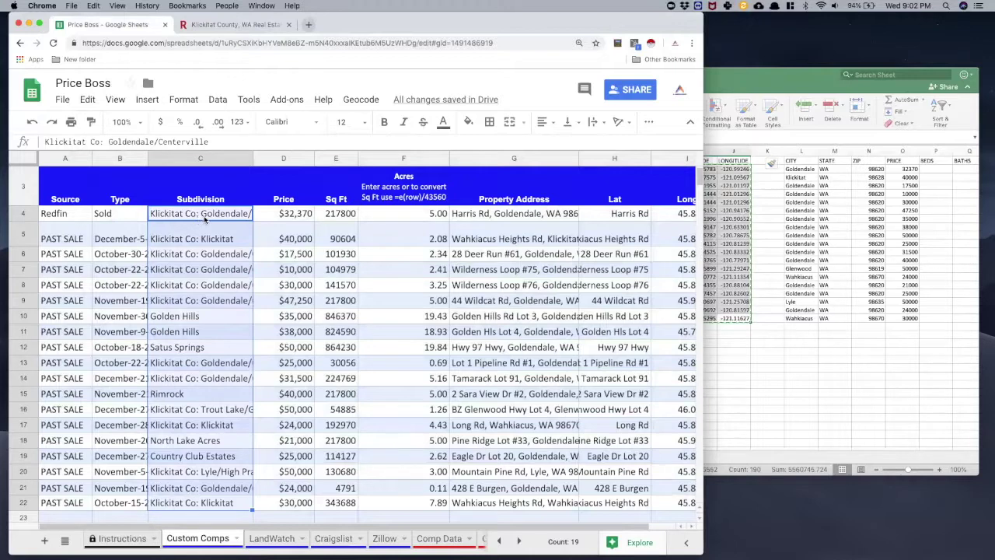
left_click(90, 100)
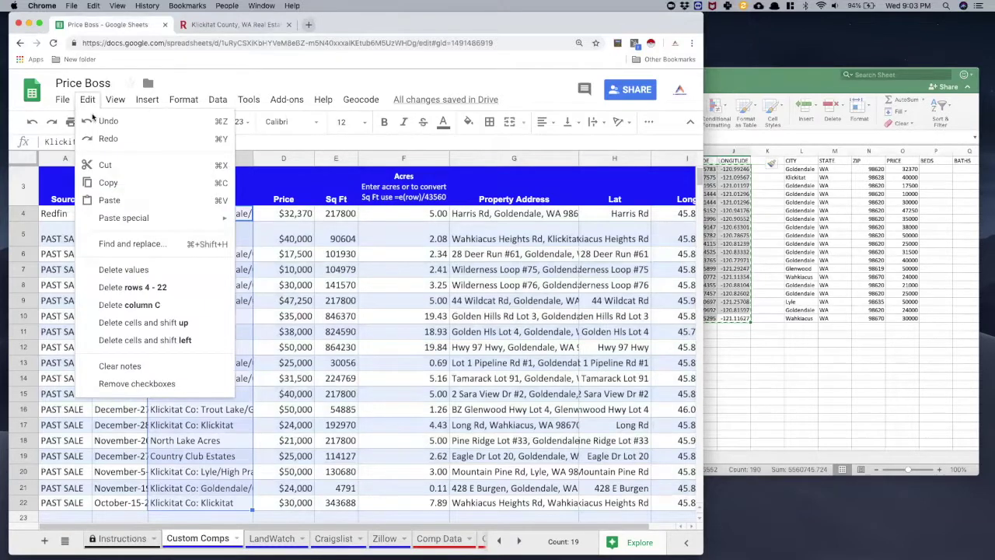
Replace 'Klickitat Co:' with nothing on this sheet, matching case, in all Subdivision names
left_click(144, 247)
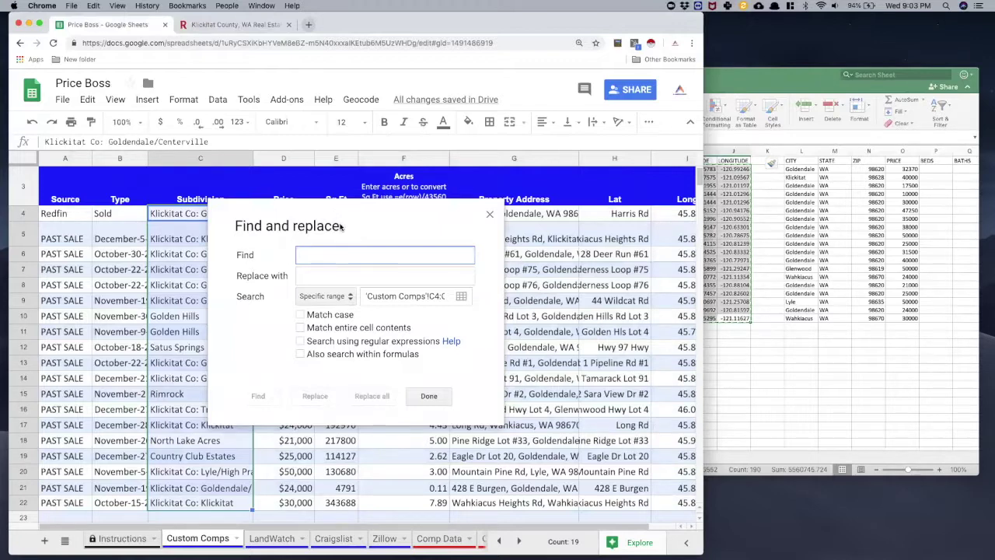
type("Klickitat Co:")
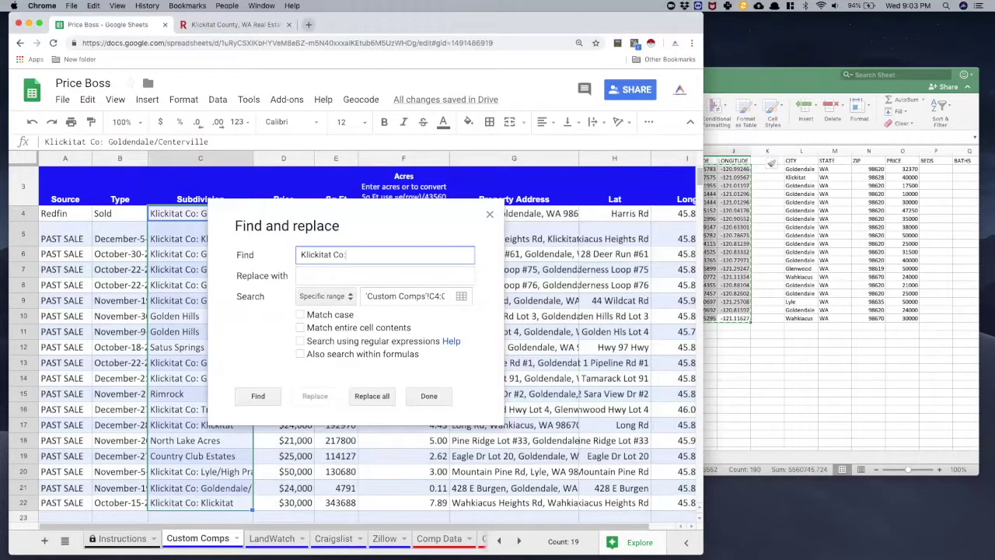
left_click(347, 299)
left_click(348, 276)
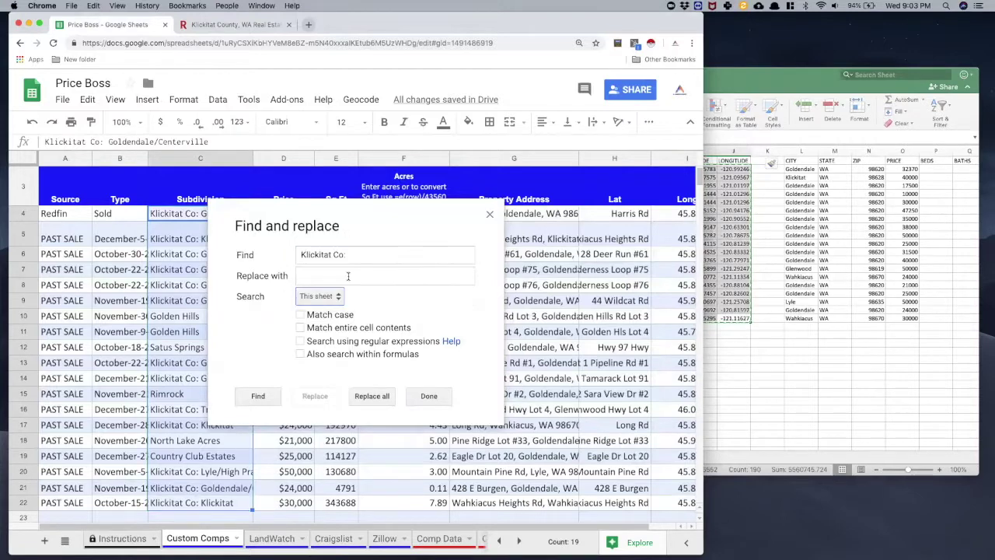
left_click(335, 299)
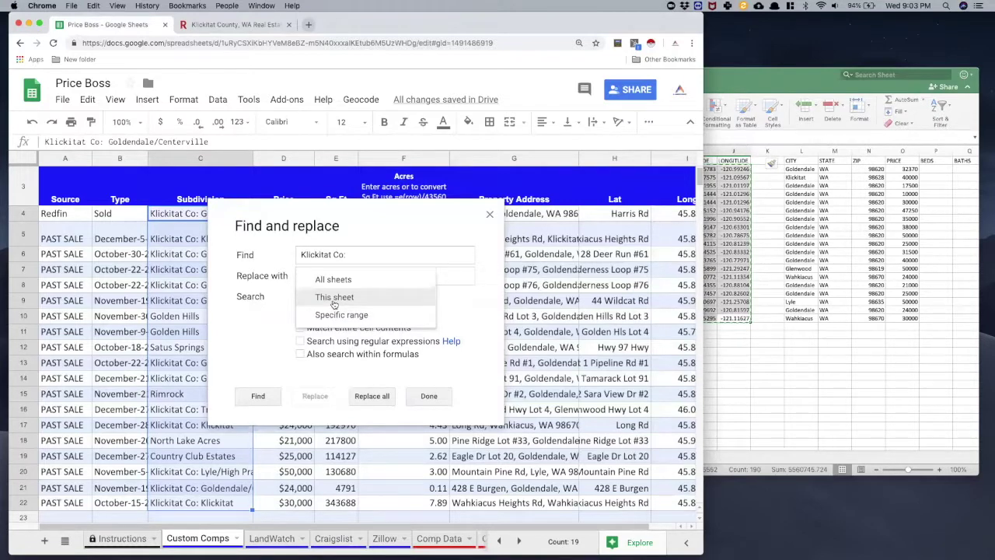
left_click(333, 301)
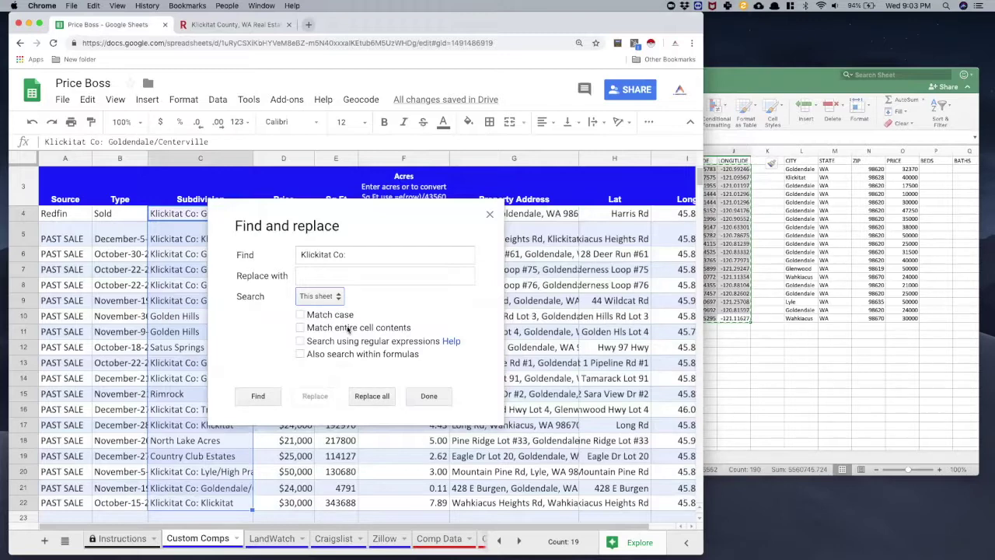
left_click(301, 314)
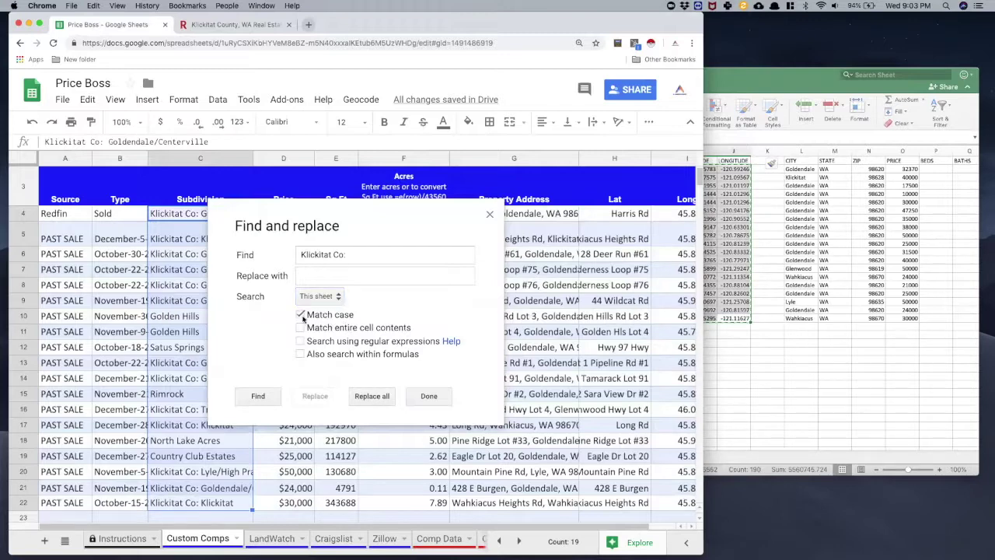
left_click(373, 397)
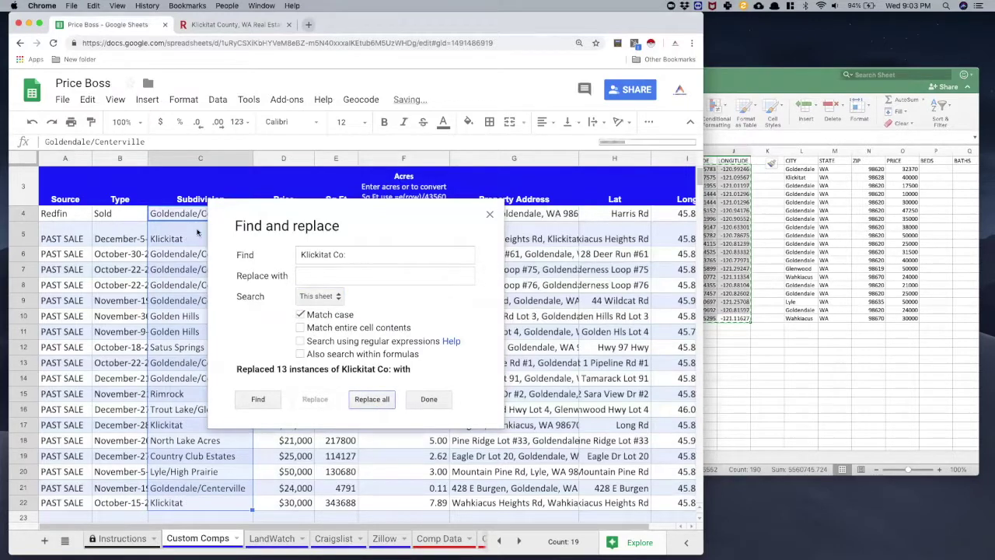
left_click(429, 399)
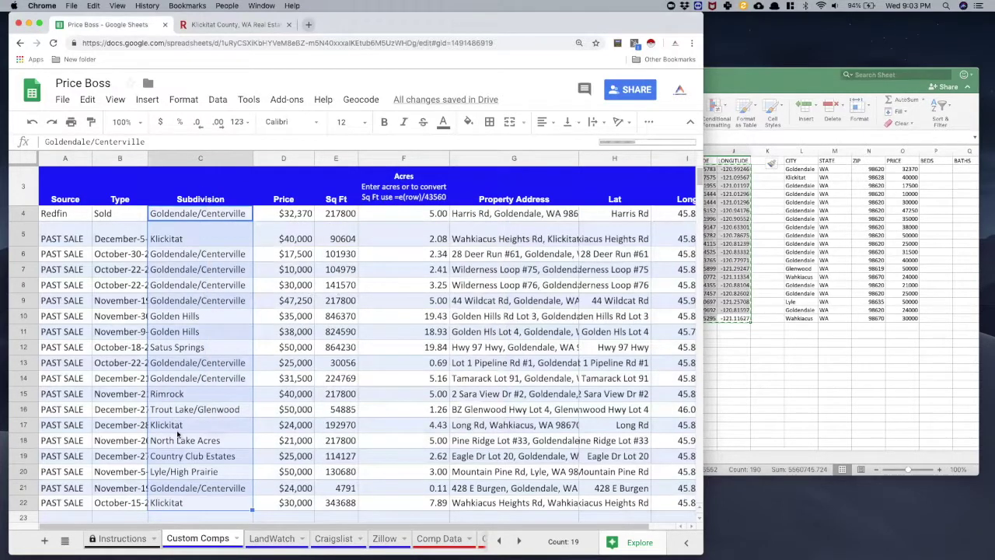
Remove '/Centerville' from the Subdivision names sheet-wide with Match case on
left_click(87, 99)
left_click(122, 248)
left_click_drag(308, 217, 372, 224)
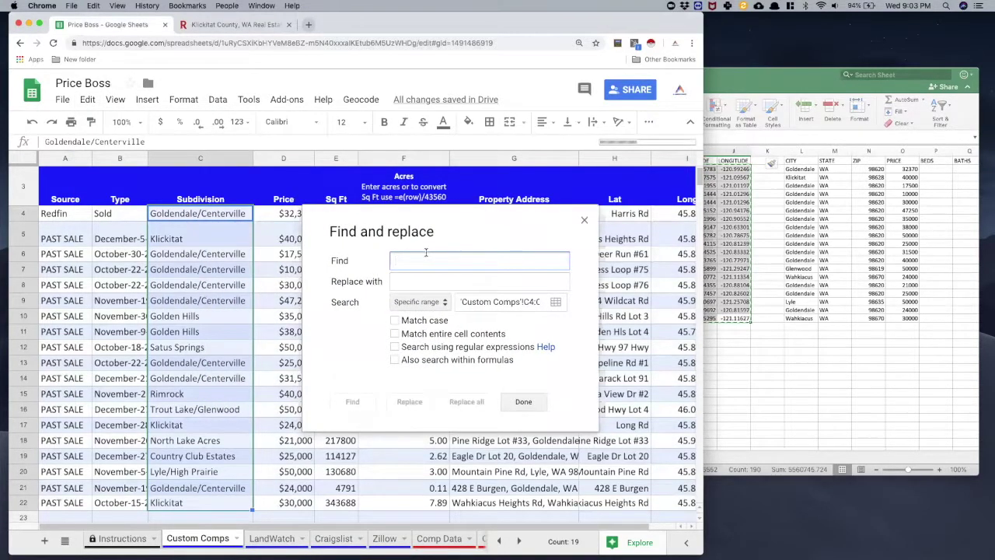
type("/Centerville")
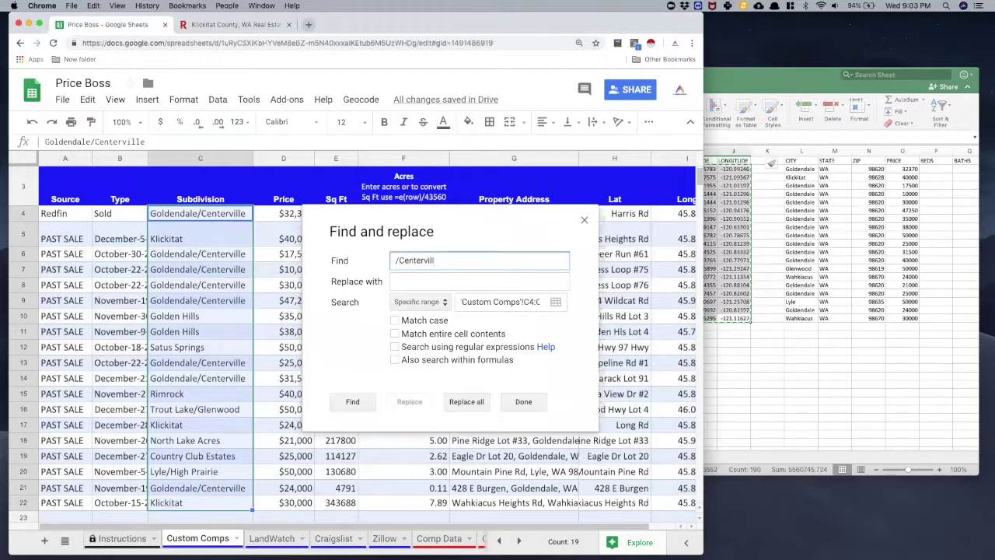
left_click(419, 302)
left_click(425, 283)
left_click(395, 319)
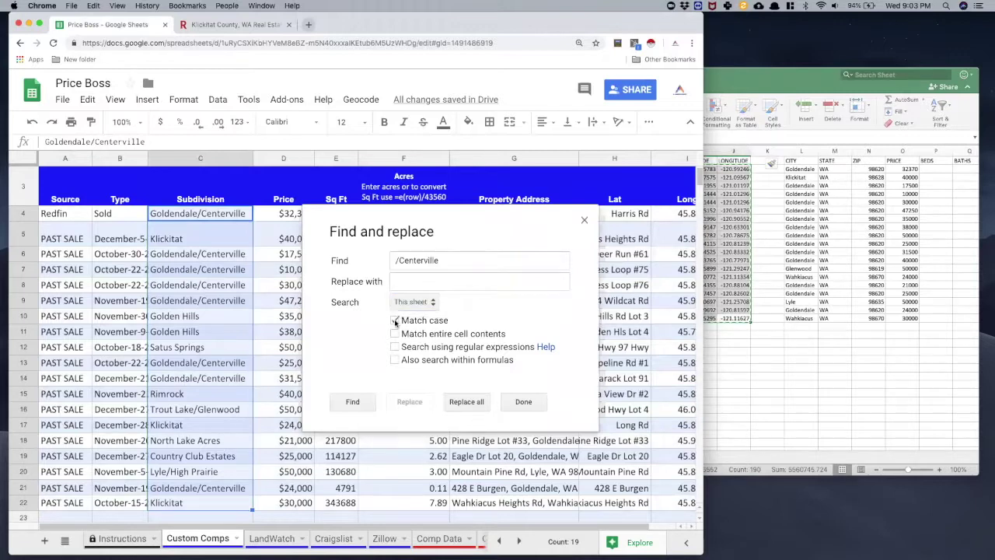
left_click(466, 402)
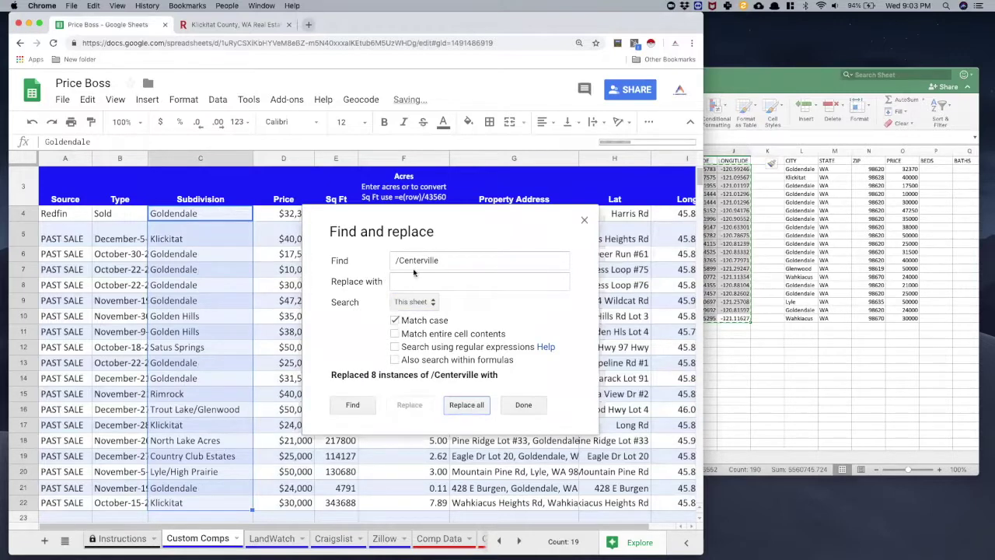
Strip the '/Glenwood' and '/High Prairie' suffixes the same way
left_click_drag(441, 259, 399, 261)
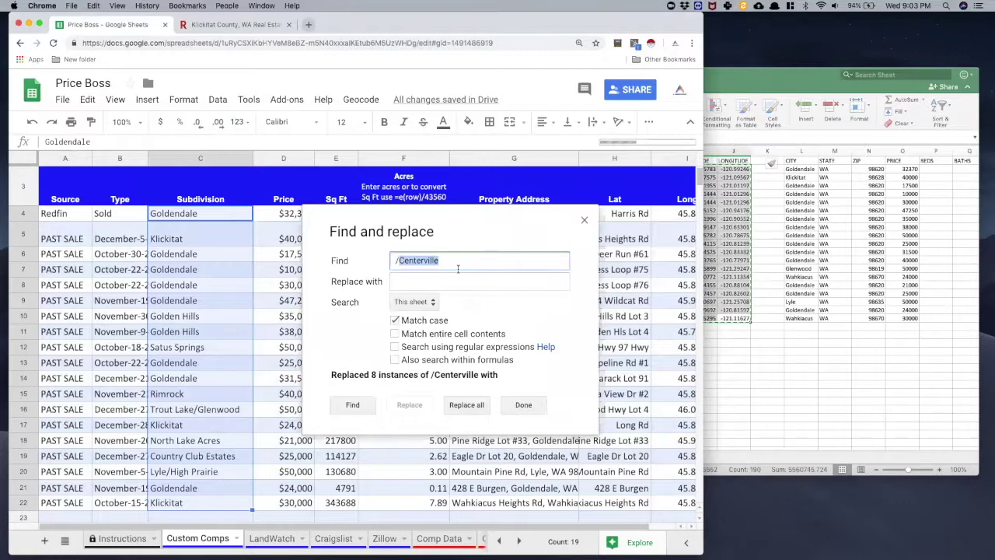
type("Glenwoo")
left_click(467, 406)
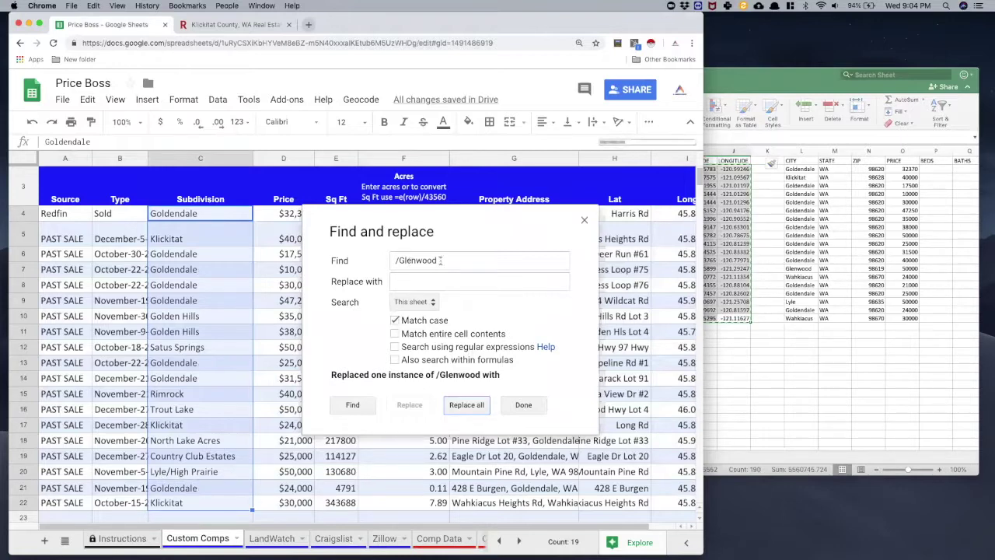
left_click_drag(440, 261, 398, 262)
type("High")
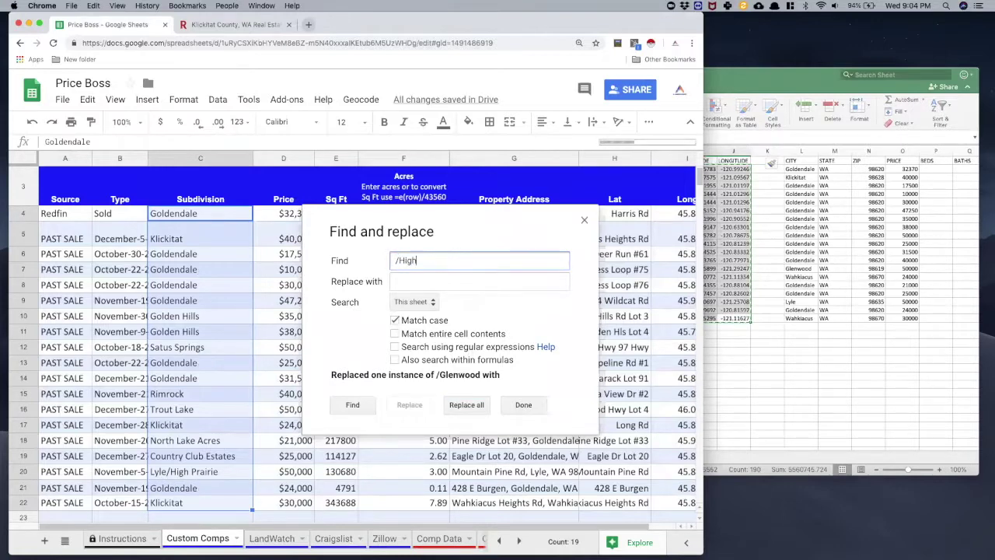
type(" Prairi")
left_click(470, 405)
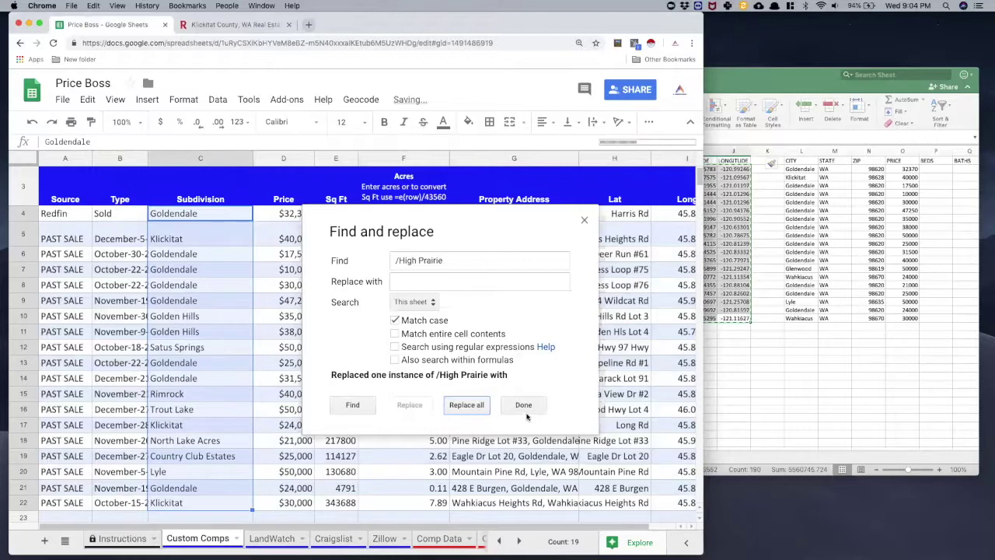
left_click(525, 411)
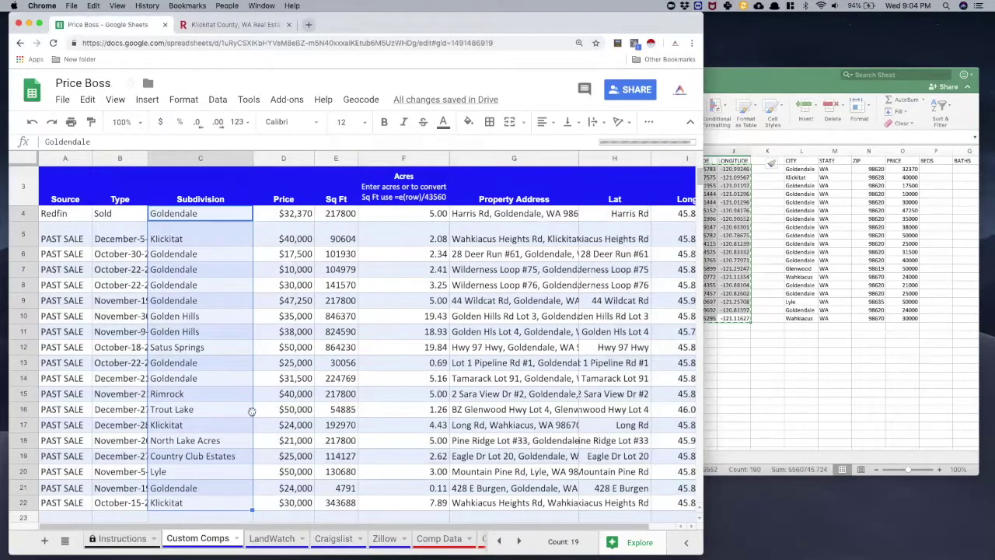
Fill Redfin and Sold from A4:B4 down through row 22
scroll(171, 491, "down", 1)
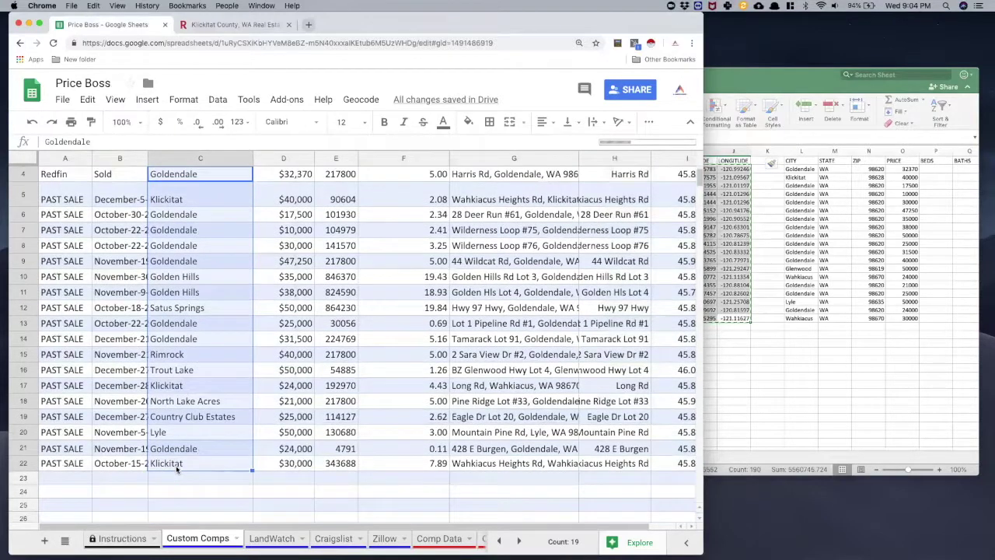
scroll(173, 489, "up", 3)
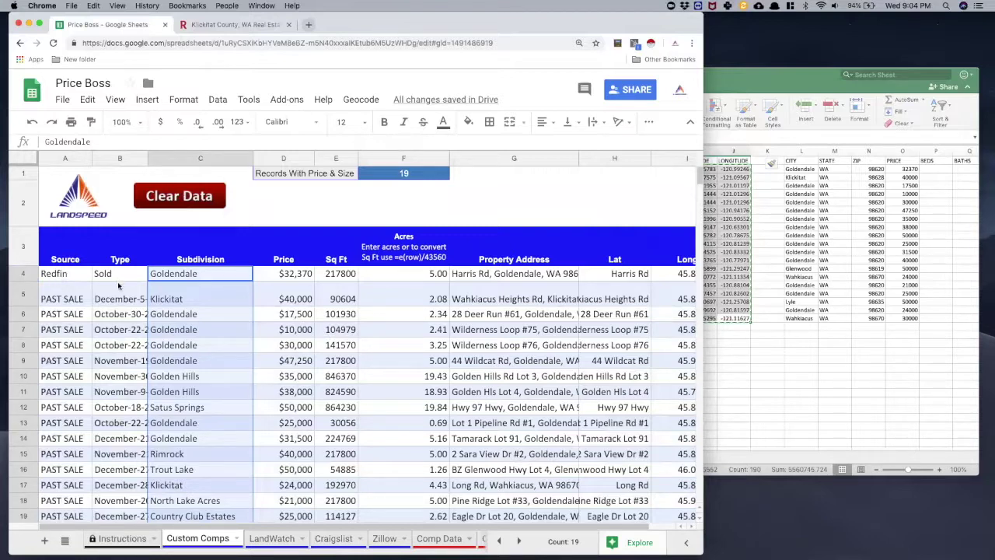
left_click_drag(68, 278, 106, 279)
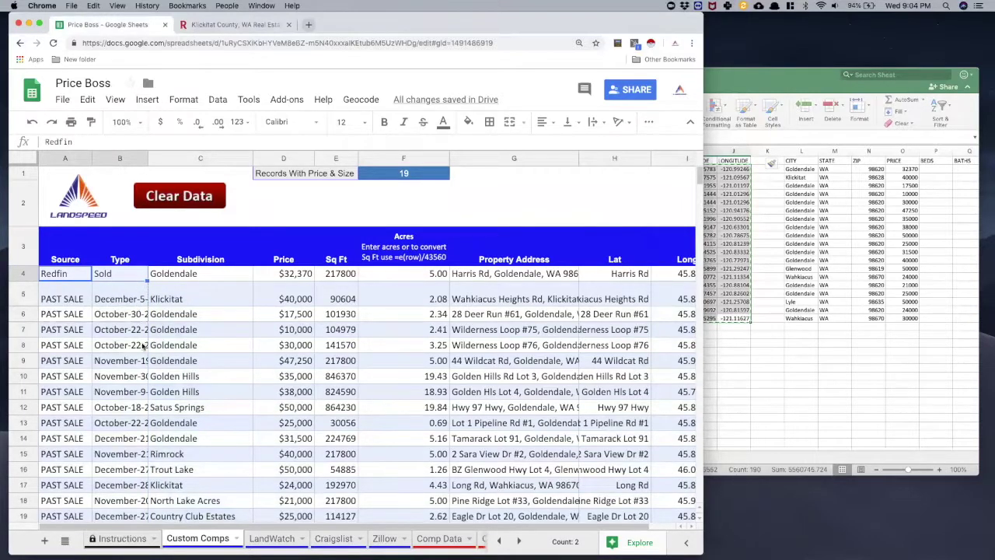
scroll(140, 473, "down", 3)
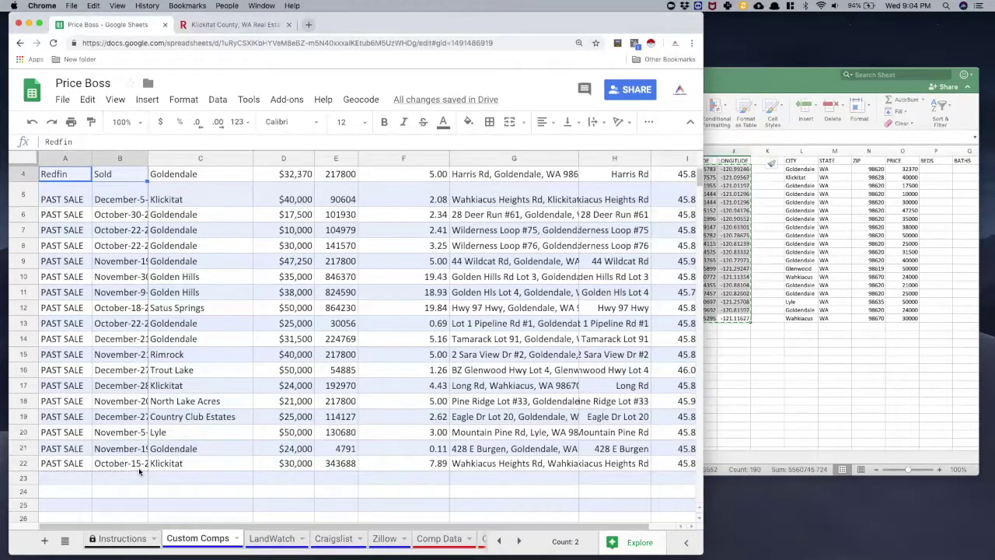
left_click_drag(140, 472, 140, 471)
scroll(146, 471, "up", 3)
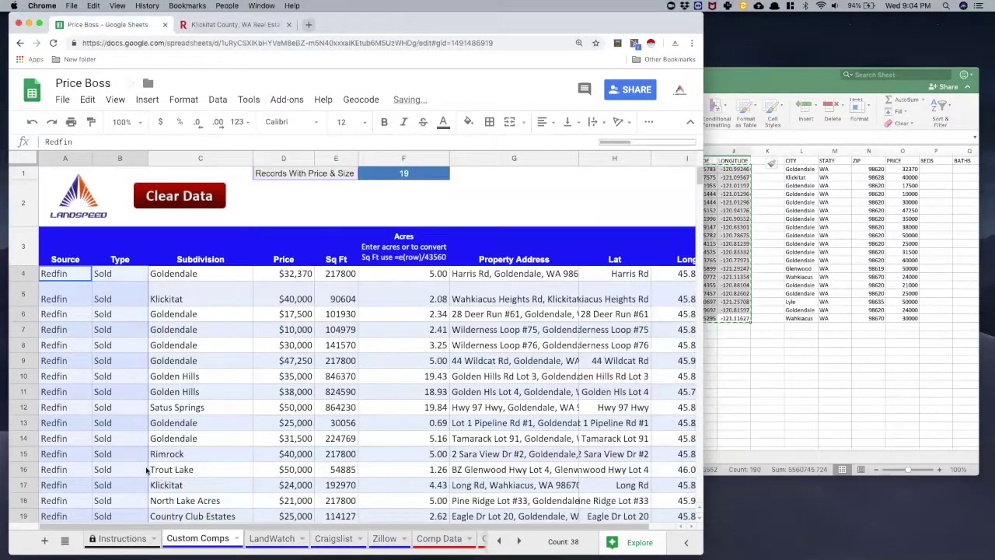